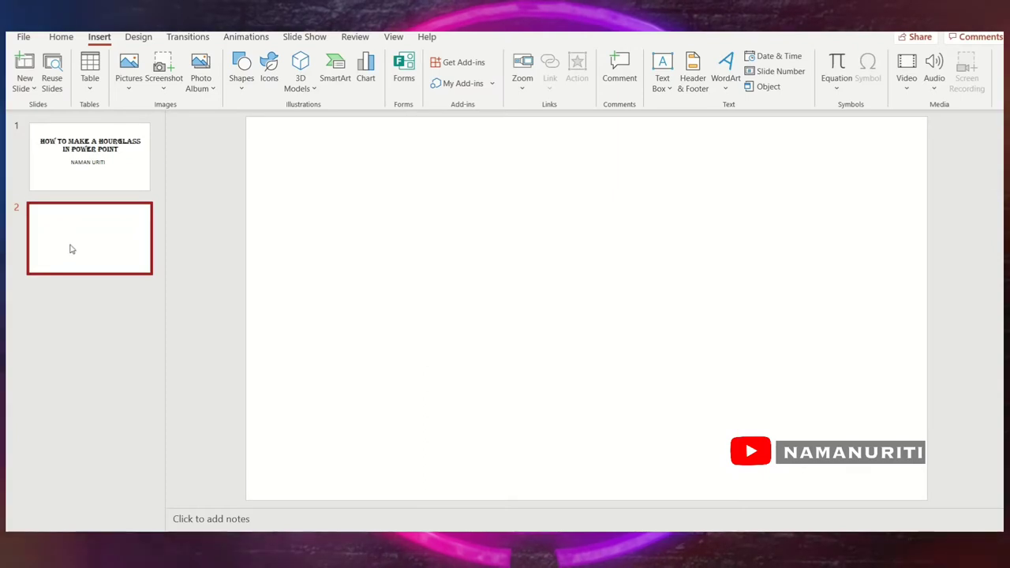
- Draw an Isosceles Triangle near the centre of slide 2 and nudge it slightly right
left_click(93, 237)
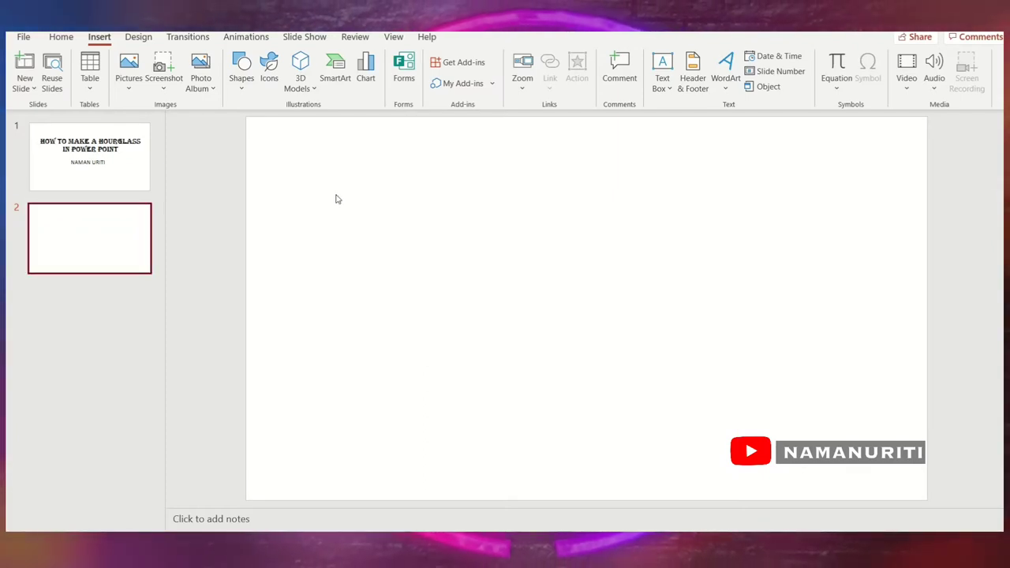
left_click(53, 37)
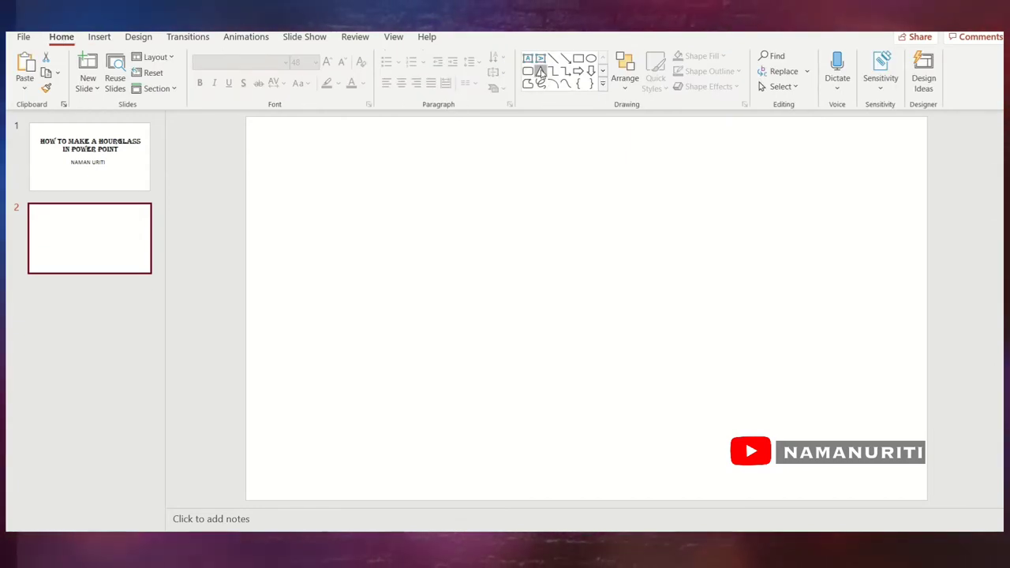
left_click(541, 72)
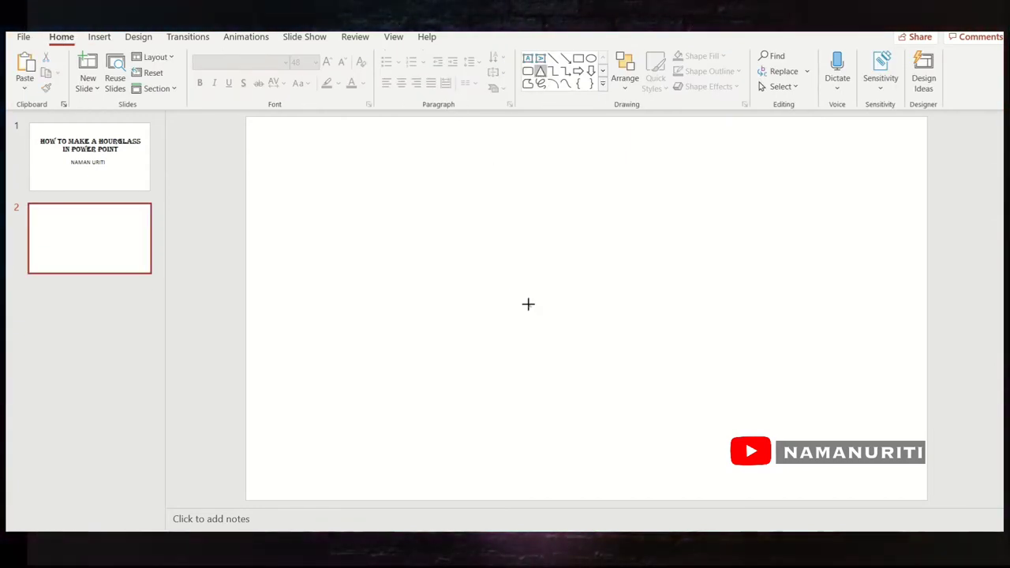
left_click_drag(528, 303, 639, 413)
left_click_drag(577, 357, 580, 354)
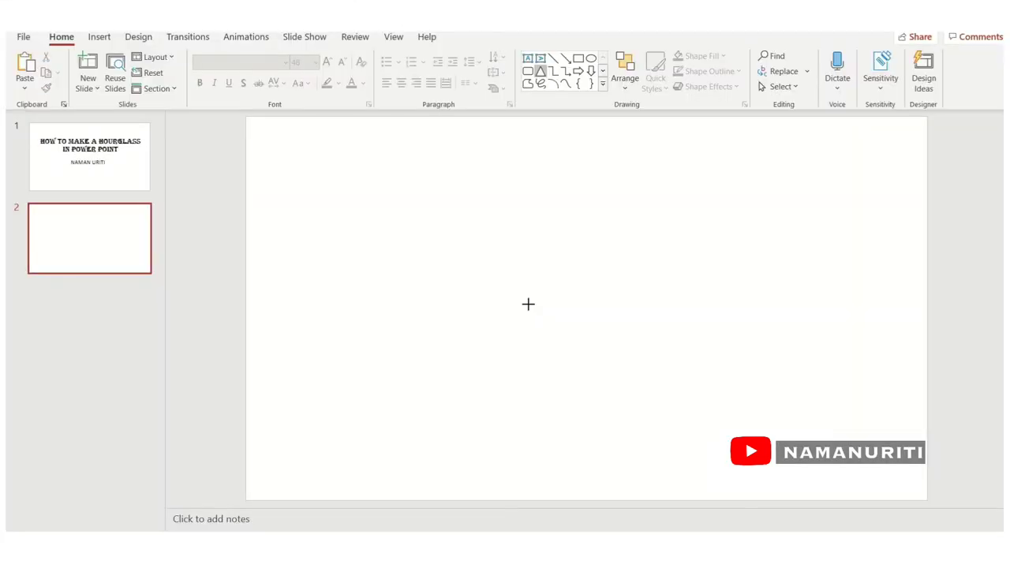
- Draw a 5.42 × 5.53 cm triangle with a black outline and No Fill
mouse_move(528, 305)
left_mouse_down()
mouse_move(630, 417)
mouse_move(640, 412)
left_mouse_up()
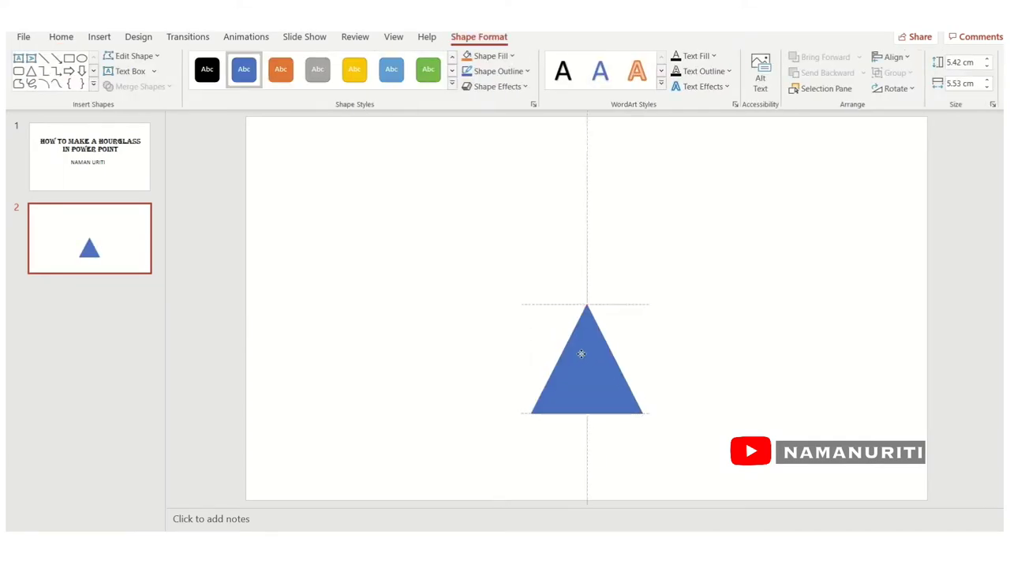
left_click(526, 72)
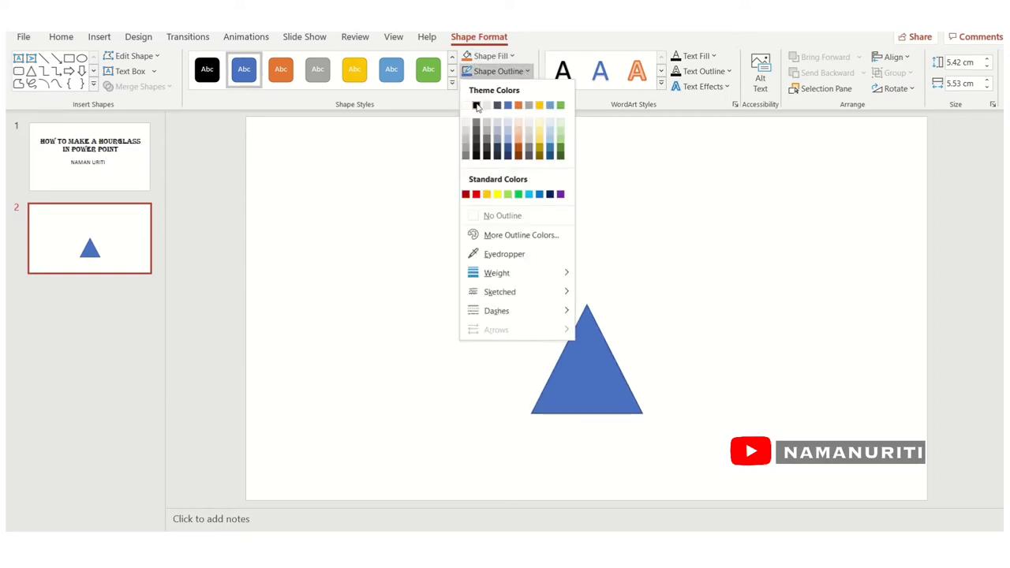
left_click(477, 106)
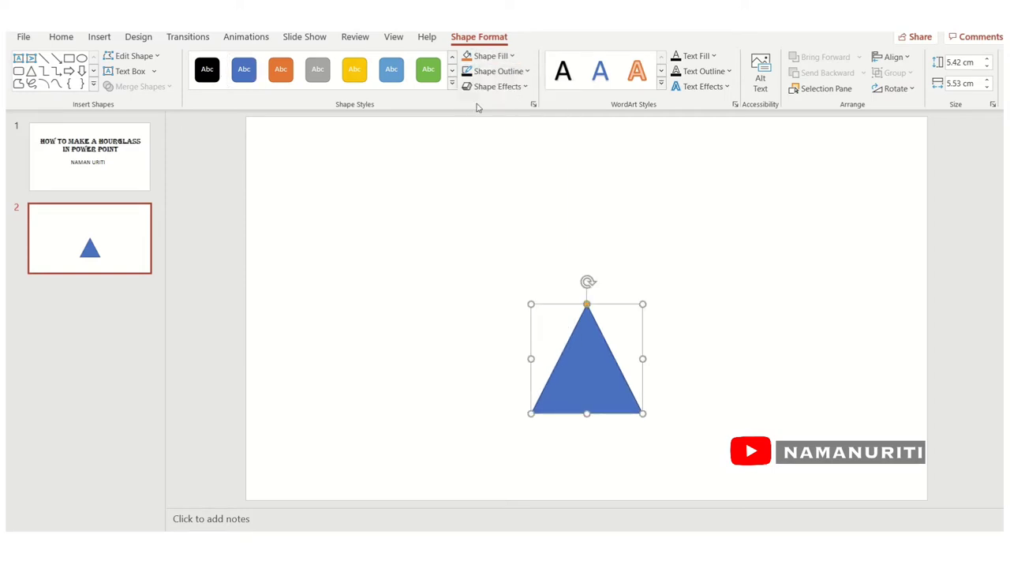
left_click(498, 56)
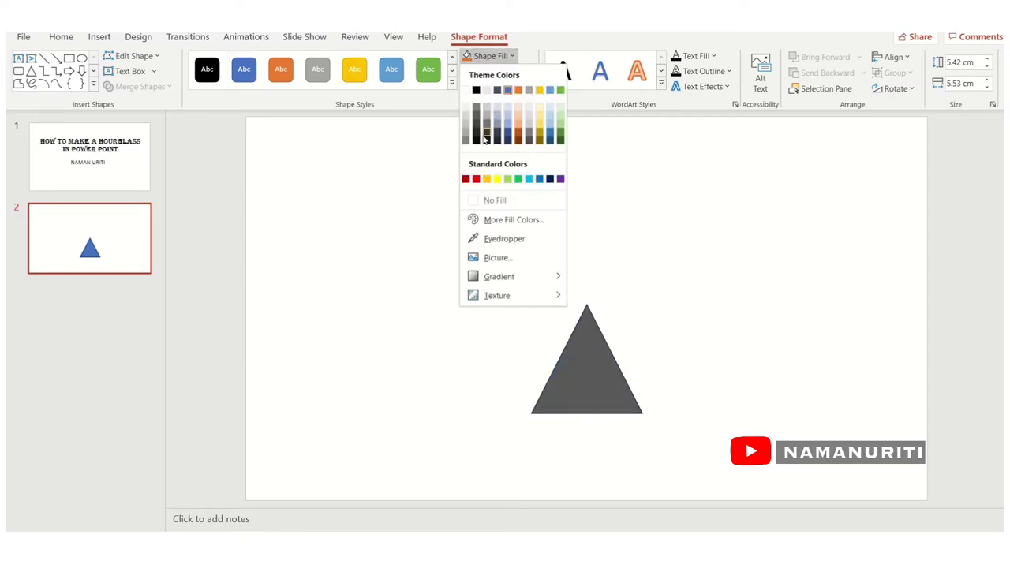
left_click(484, 201)
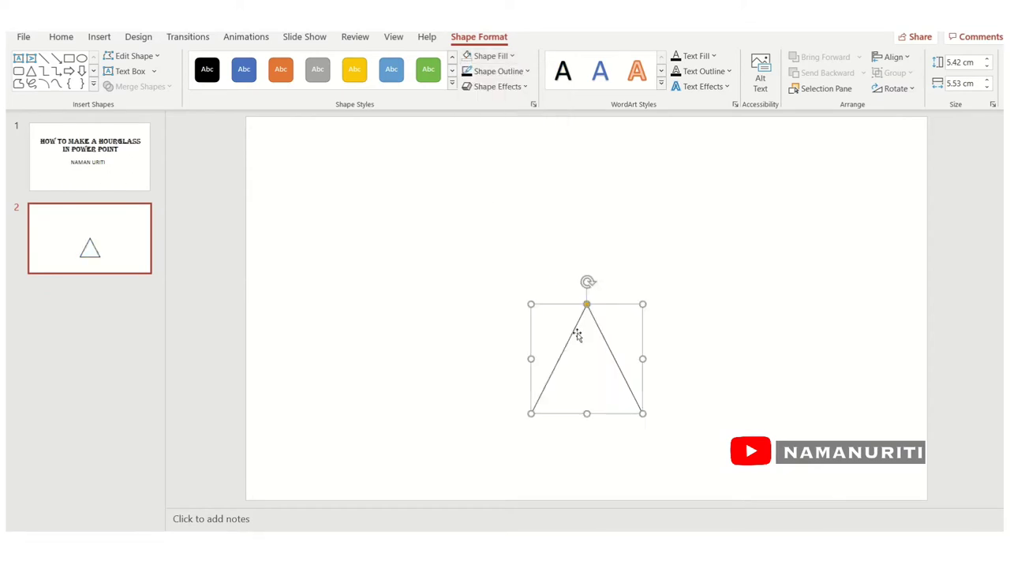
- Duplicate the triangle with Ctrl+C/Ctrl+V, fill the copy orange, and drag it over the original
key("ctrl+c")
key("ctrl+v")
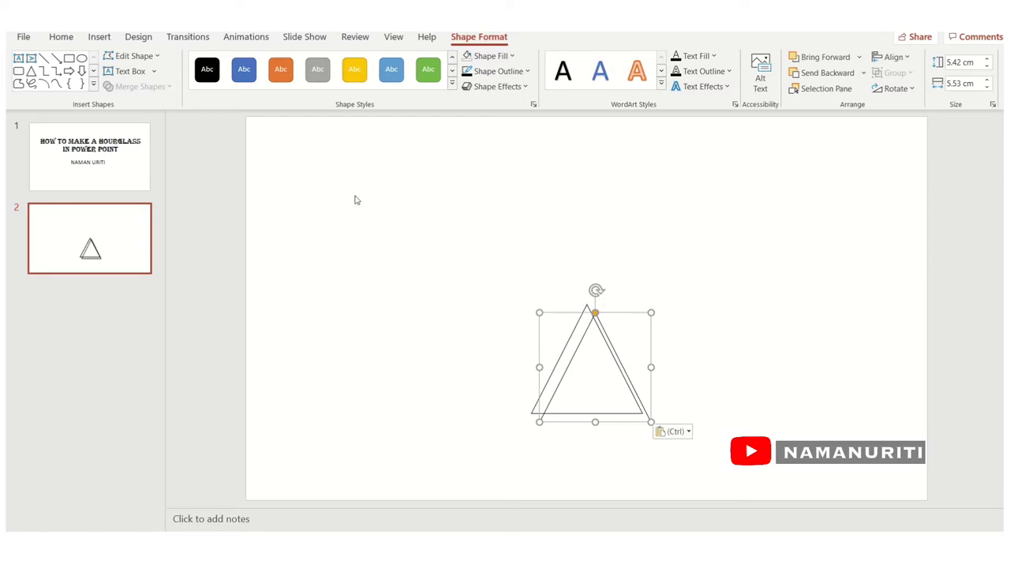
left_click(451, 87)
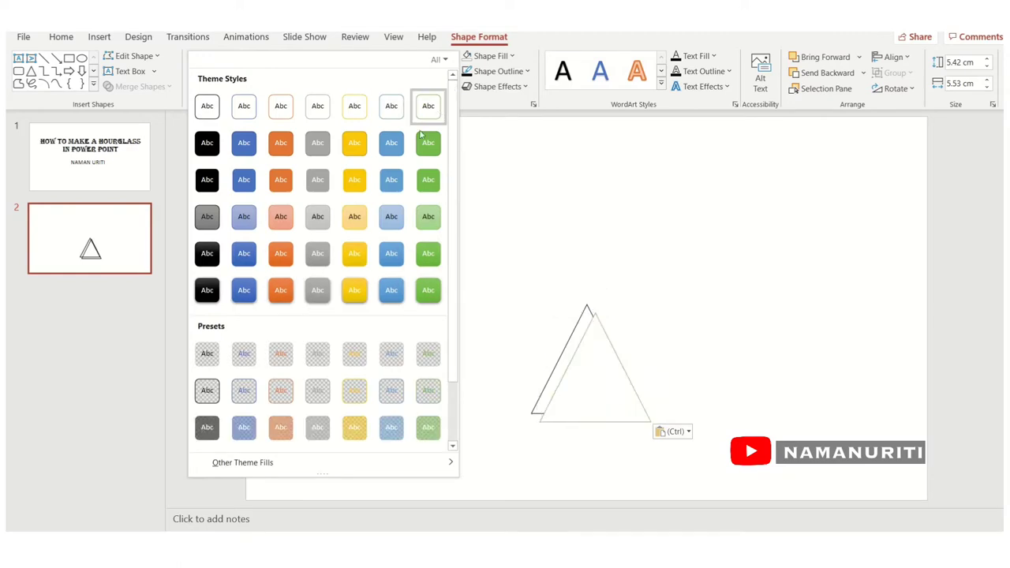
left_click(529, 111)
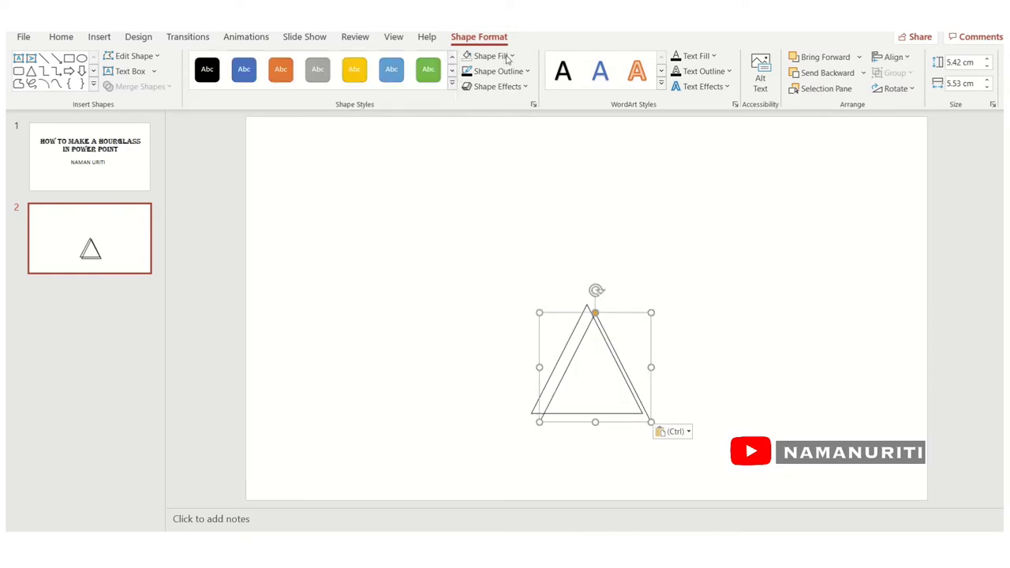
left_click(513, 57)
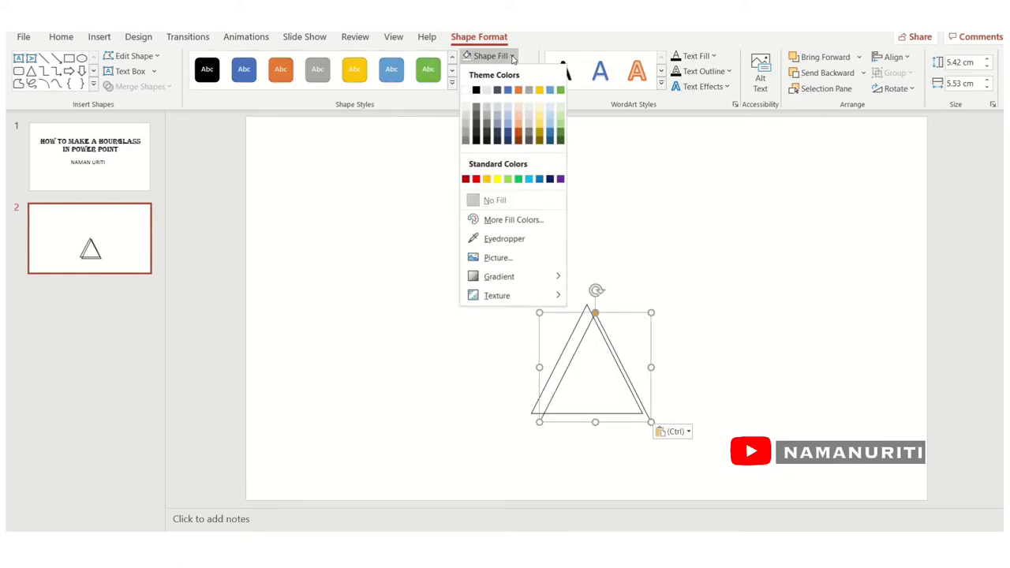
left_click(517, 136)
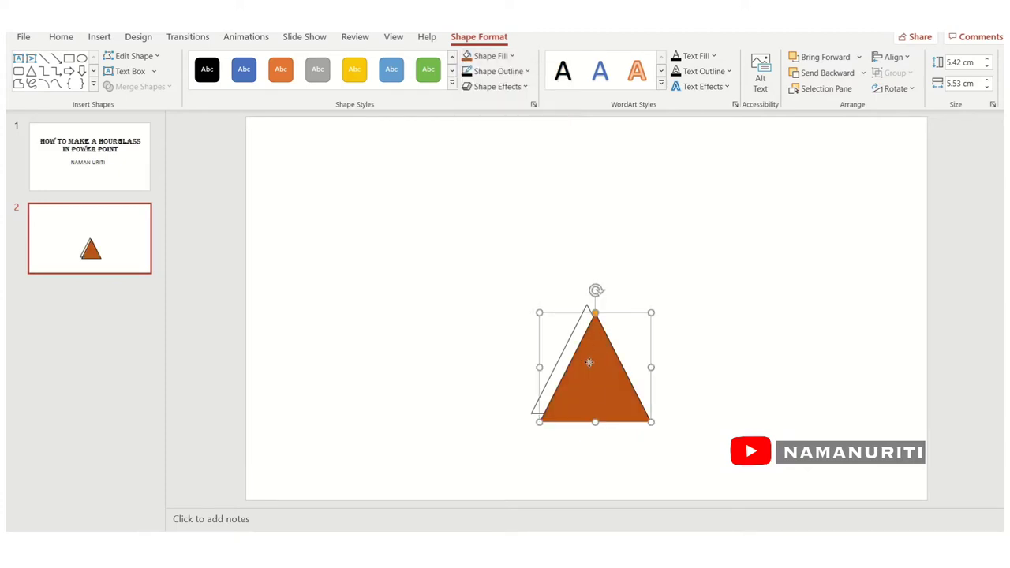
left_click_drag(588, 362, 580, 355)
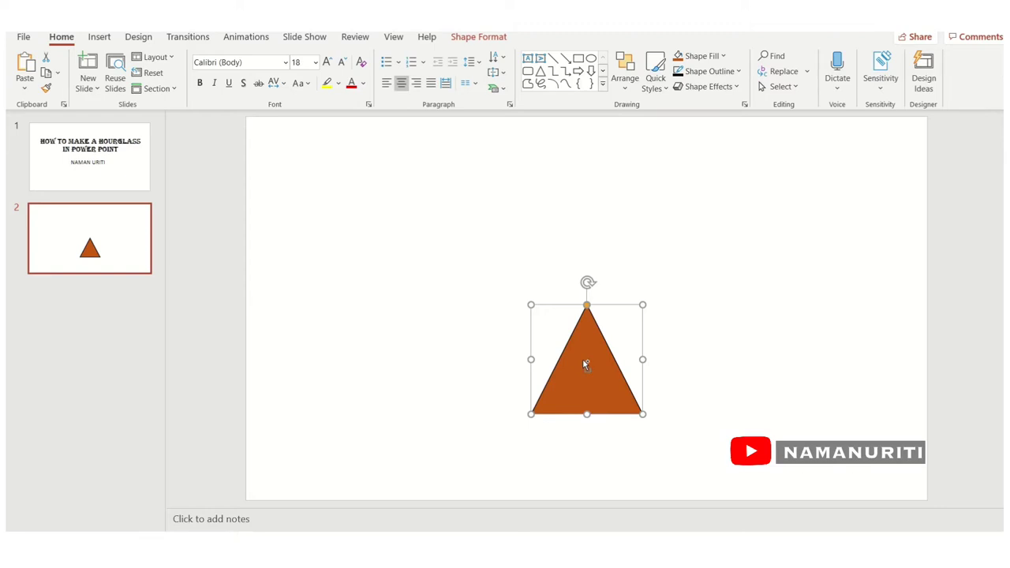
- Paste an orange copy above, rotate it 180° tip-to-tip, and move the lower orange triangle aside
key("ctrl+c")
key("ctrl+v")
mouse_move(605, 372)
left_mouse_down()
mouse_move(582, 283)
mouse_move(605, 245)
left_mouse_up()
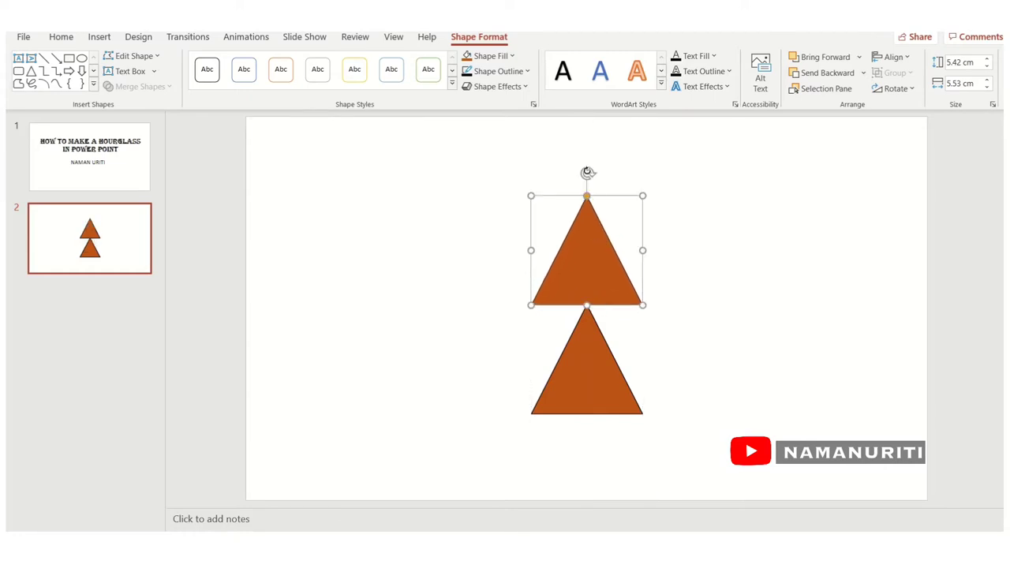
mouse_move(588, 172)
left_mouse_down()
mouse_move(647, 174)
mouse_move(663, 261)
mouse_move(581, 293)
mouse_move(592, 298)
left_mouse_up()
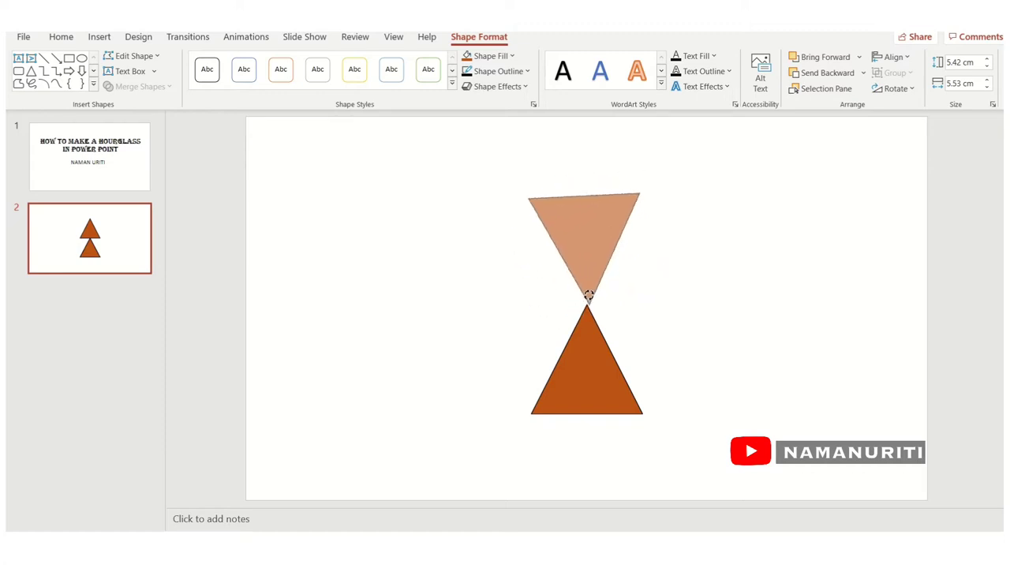
left_click_drag(587, 299, 588, 300)
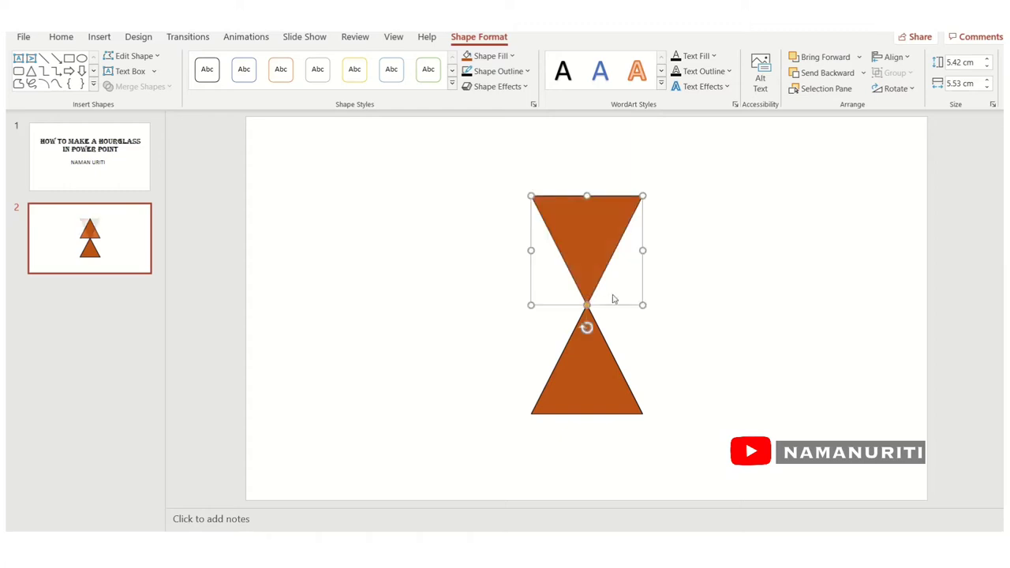
left_click(714, 313)
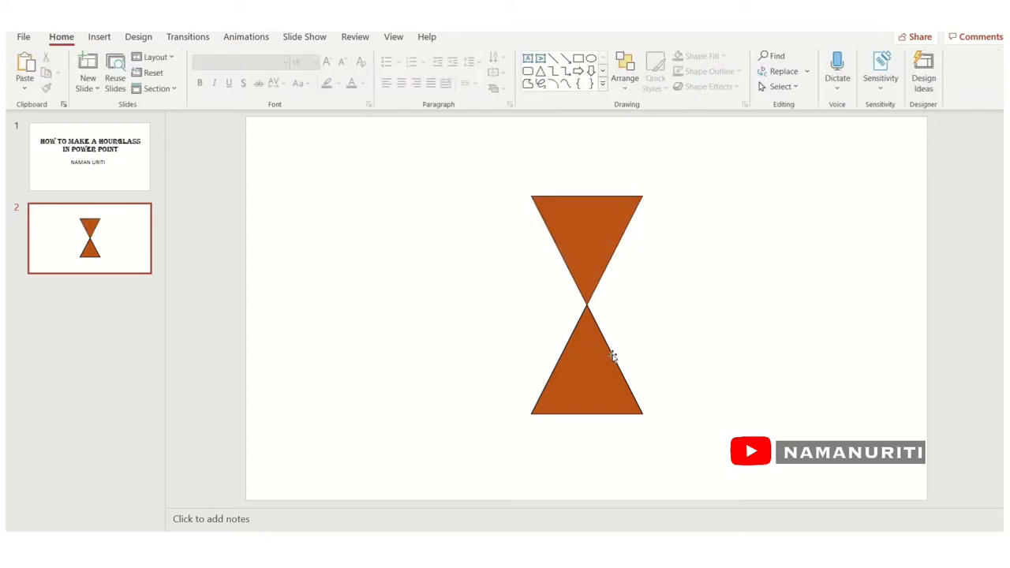
left_click_drag(613, 356, 690, 382)
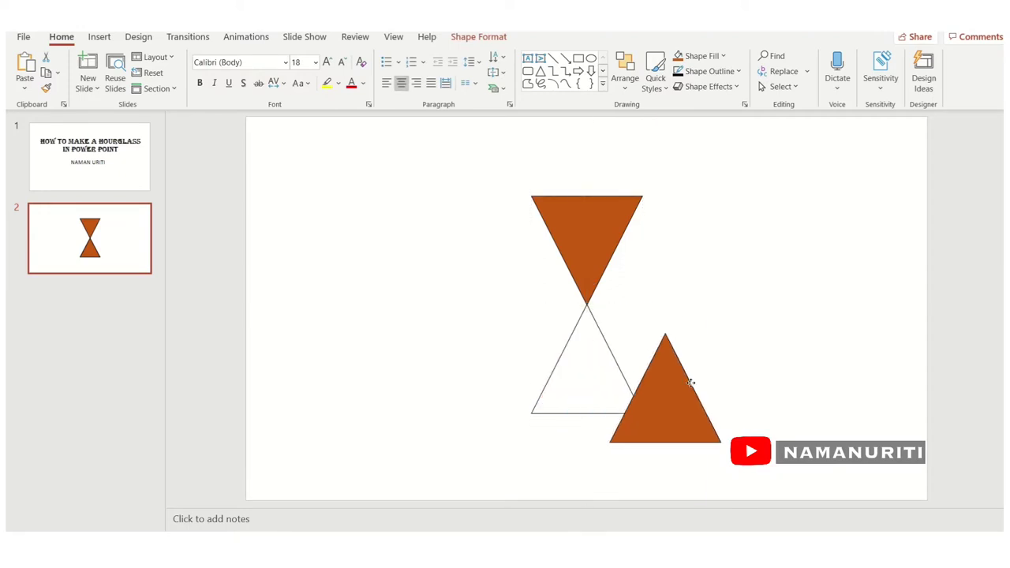
- Duplicate the outline triangle, move it up, and rotate the top triangle point-down into position
left_click(572, 385)
left_click(624, 381)
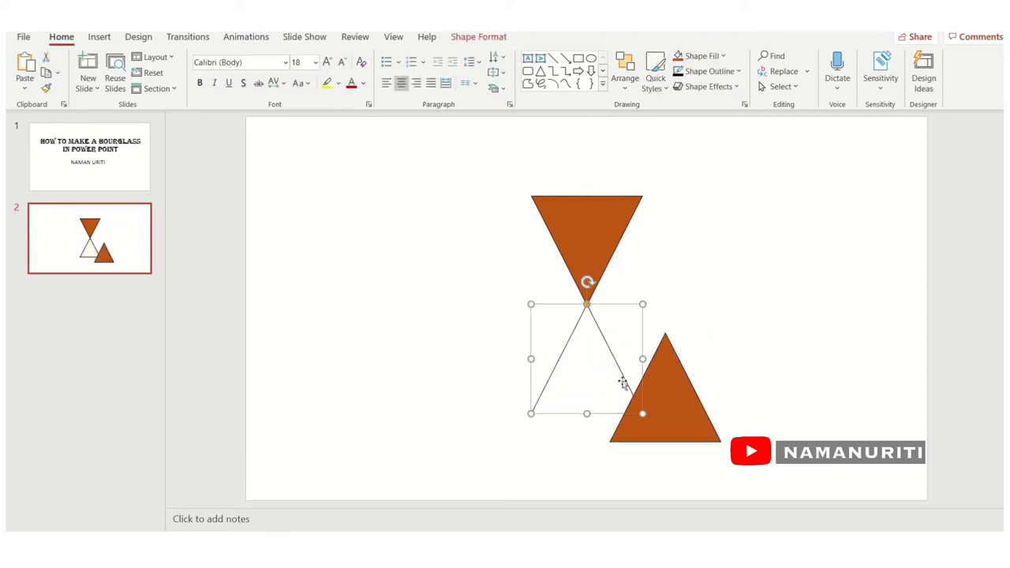
key("ctrl+v")
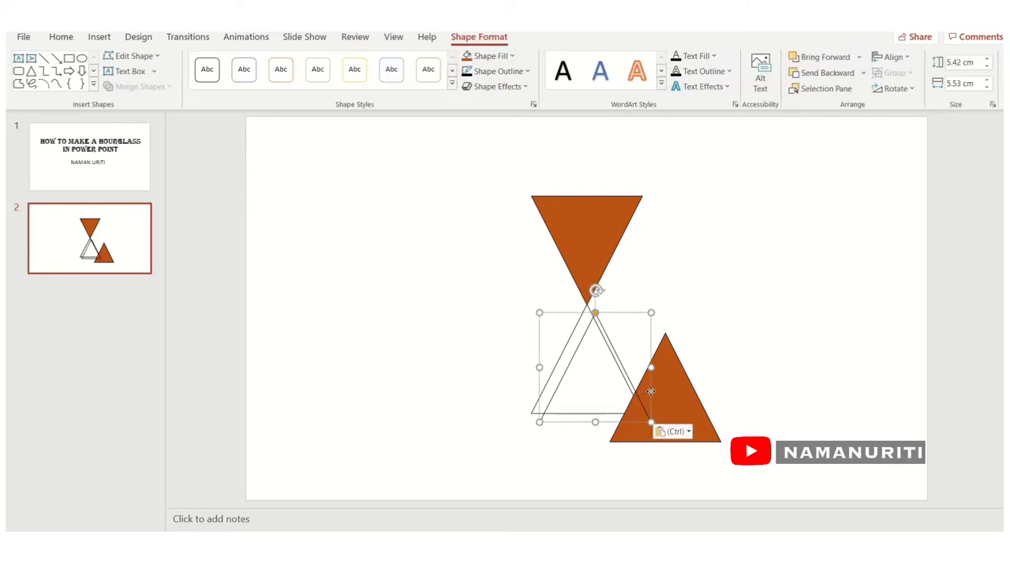
left_click_drag(646, 390, 639, 244)
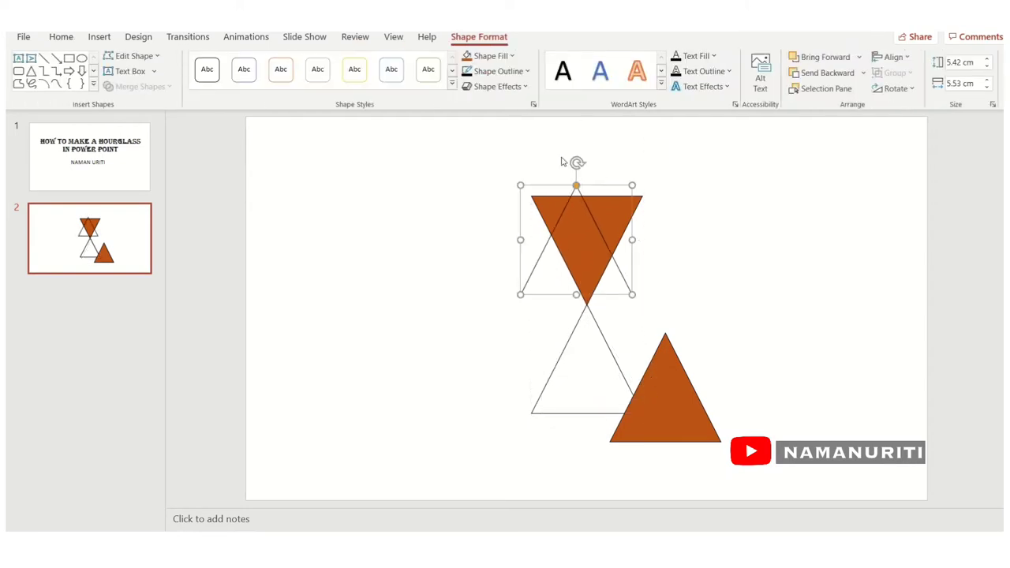
left_click_drag(577, 164, 573, 175)
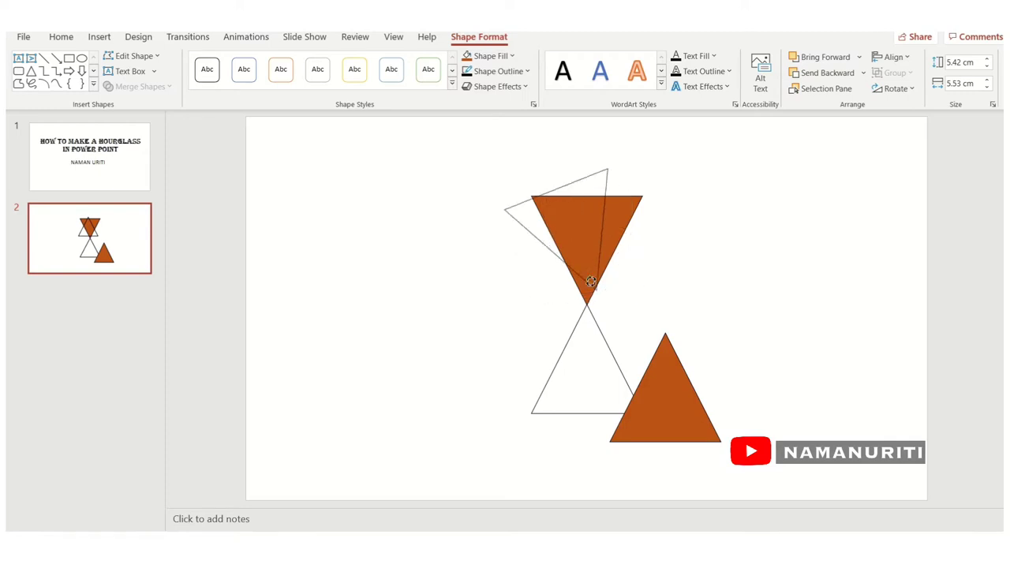
left_click_drag(591, 282, 585, 268)
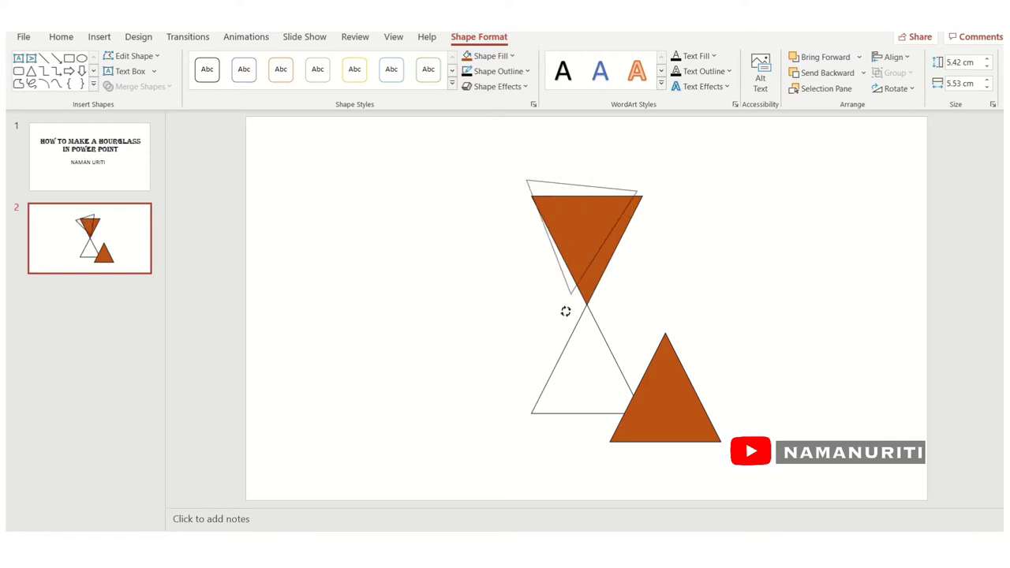
left_click_drag(598, 315, 576, 316)
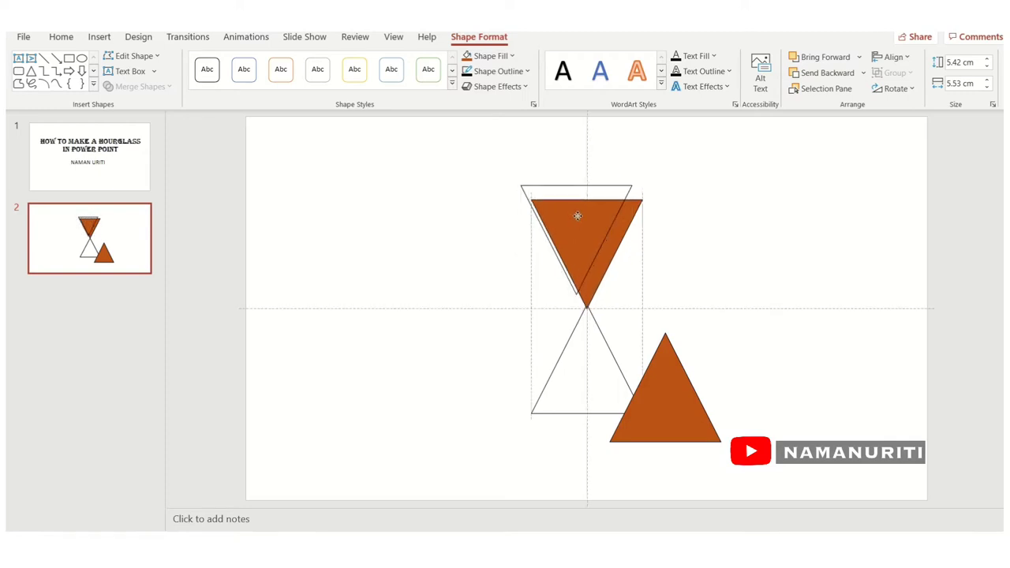
left_click_drag(575, 213, 565, 203)
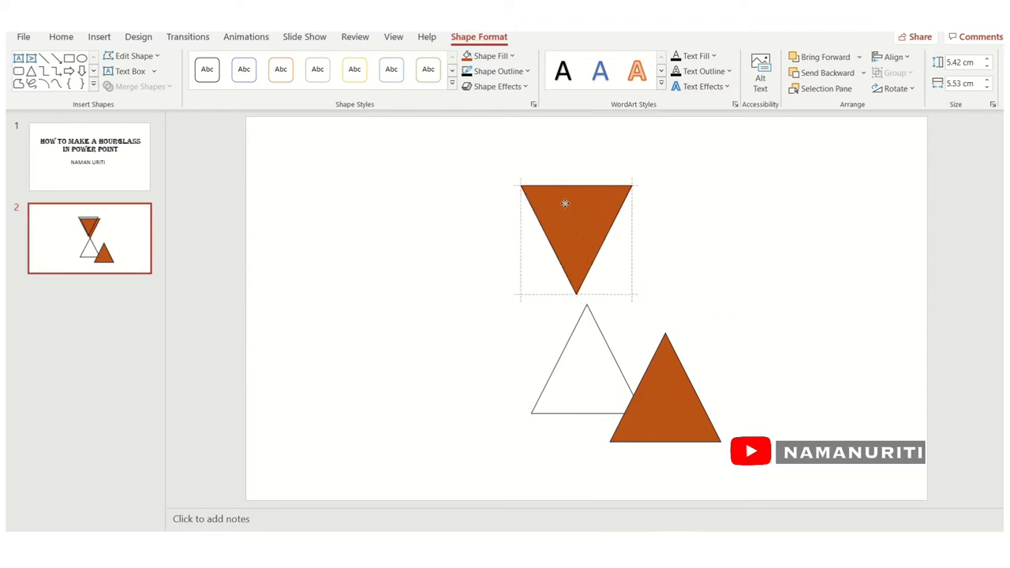
- Align the white outline under the top triangle and drag the loose orange triangle over it
left_click(600, 352)
left_click(582, 268)
left_click(600, 372)
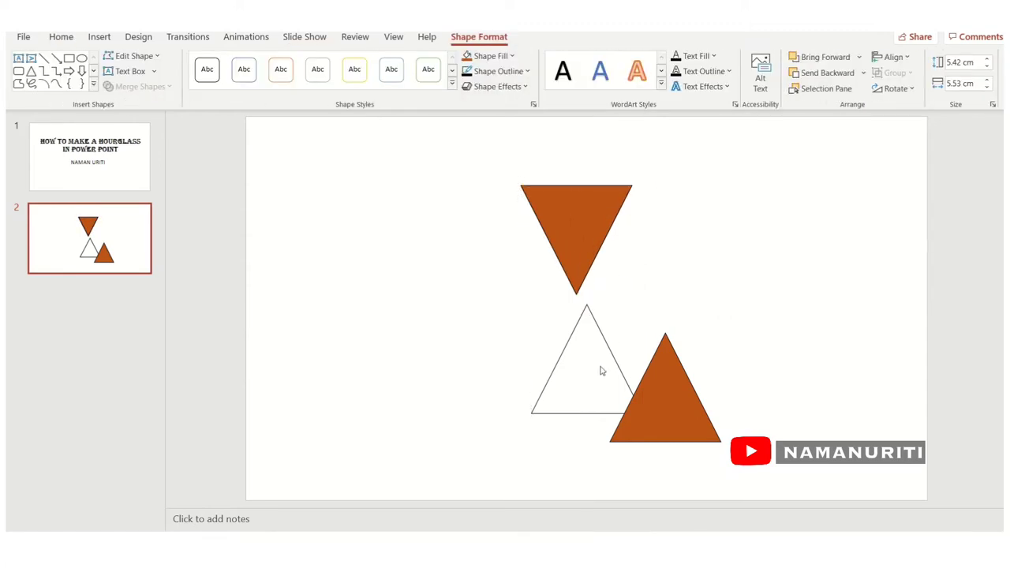
left_click_drag(609, 354, 600, 343)
left_click(675, 436)
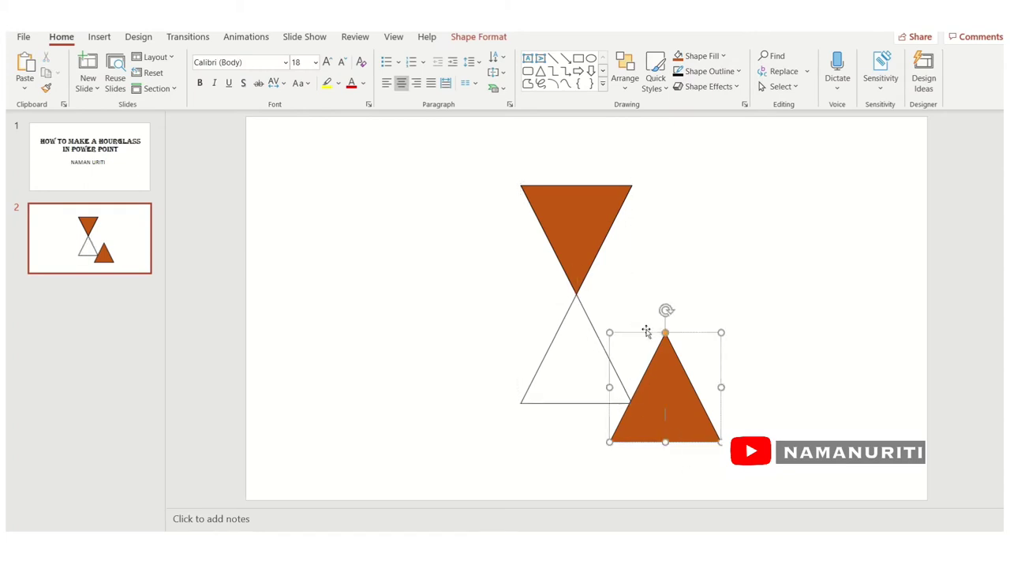
mouse_move(647, 332)
left_mouse_down()
mouse_move(547, 294)
mouse_move(557, 294)
left_mouse_up()
left_click(608, 214)
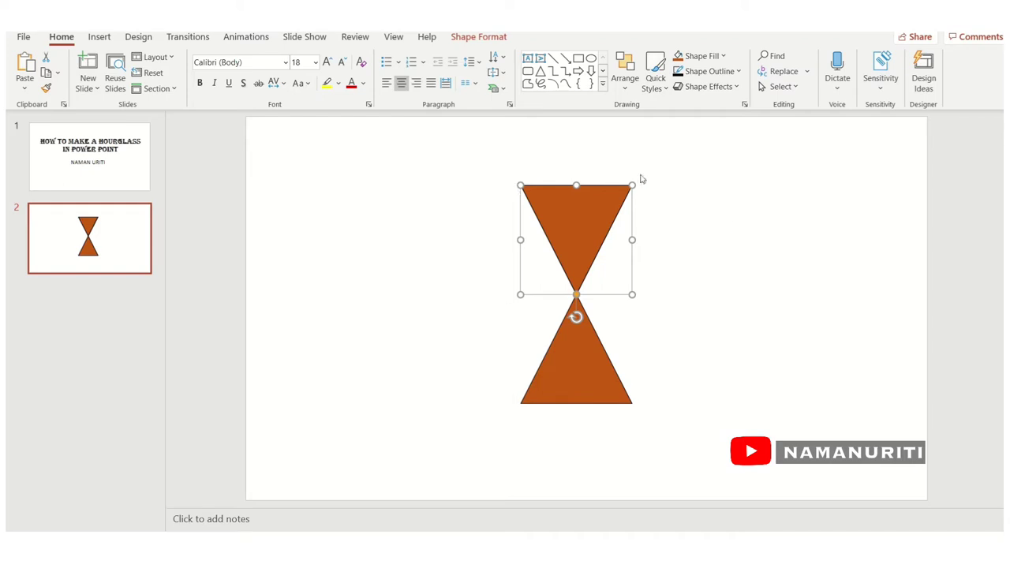
left_click(550, 223)
left_click_drag(550, 223, 547, 224)
- Add a Wipe exit effect to the top orange triangle via More Exit Effects
left_click(241, 37)
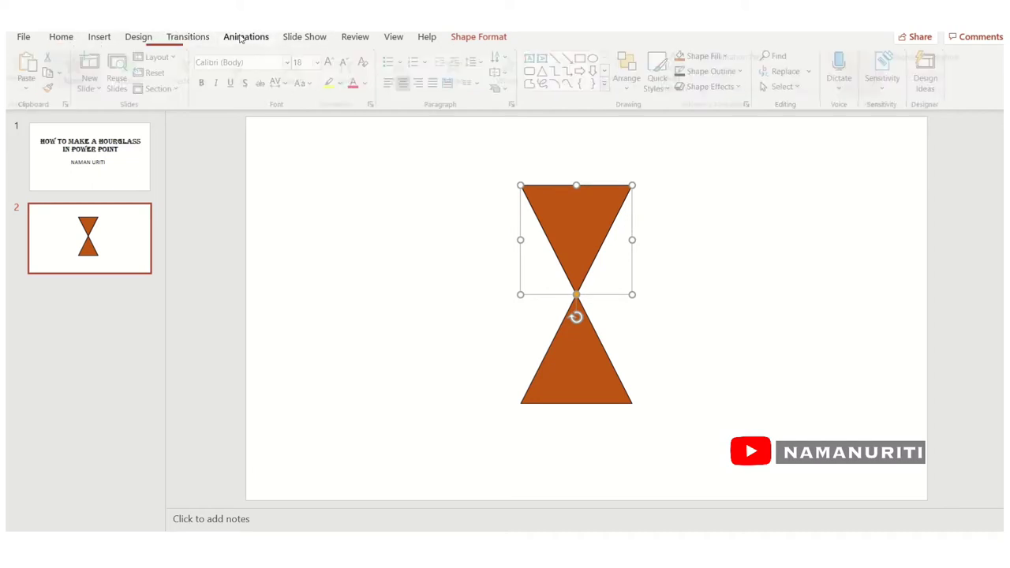
left_click(678, 71)
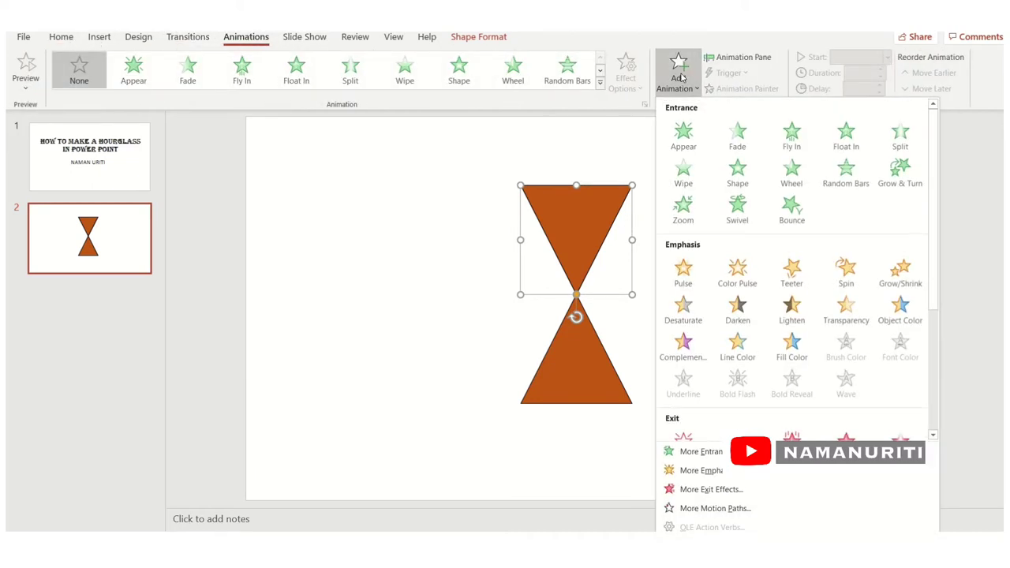
left_click(742, 489)
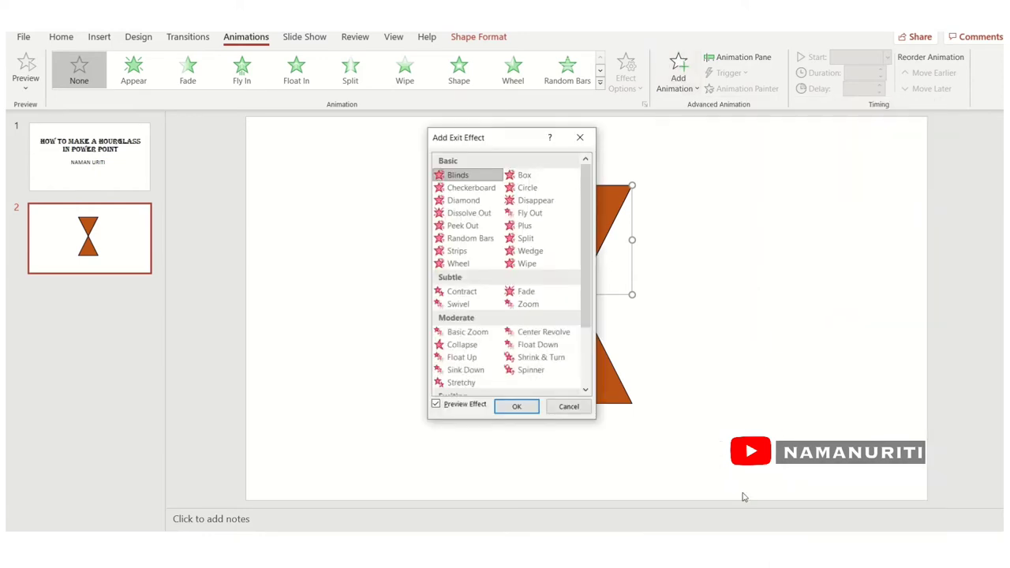
left_click(550, 265)
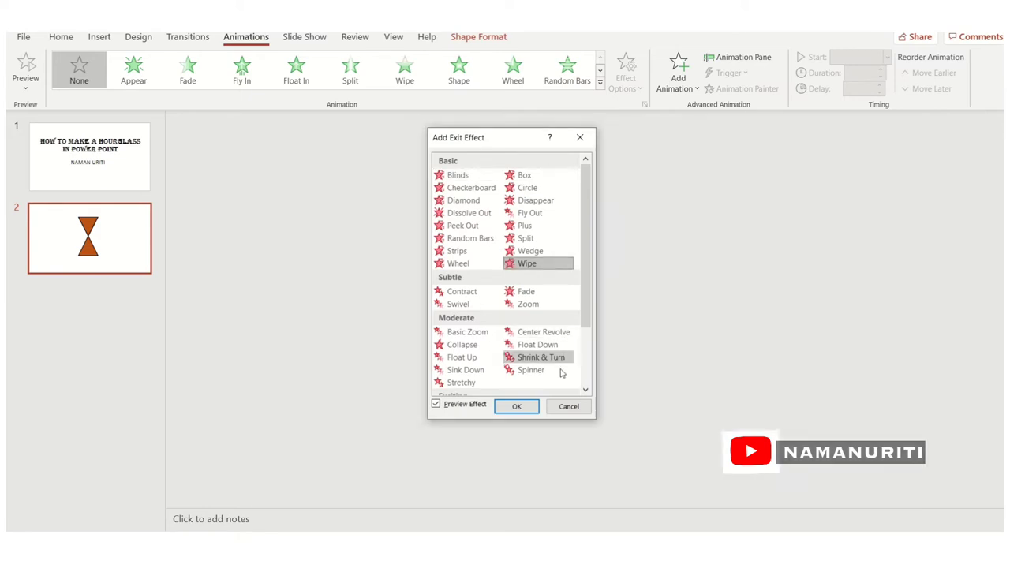
left_click(517, 407)
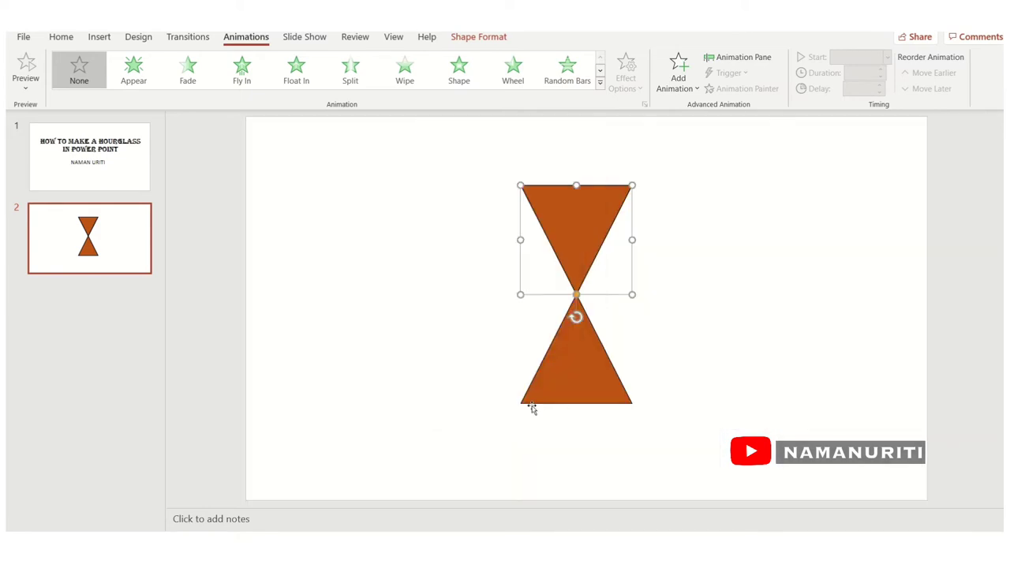
- Set the top triangle's Wipe to From Top with a 12-second duration
left_click(586, 202)
left_click(631, 93)
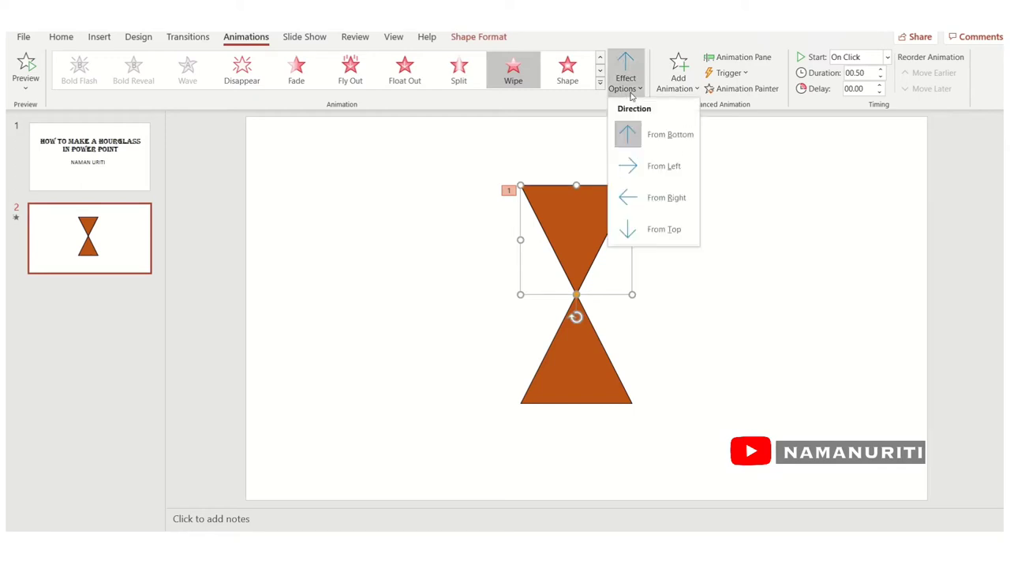
left_click(643, 228)
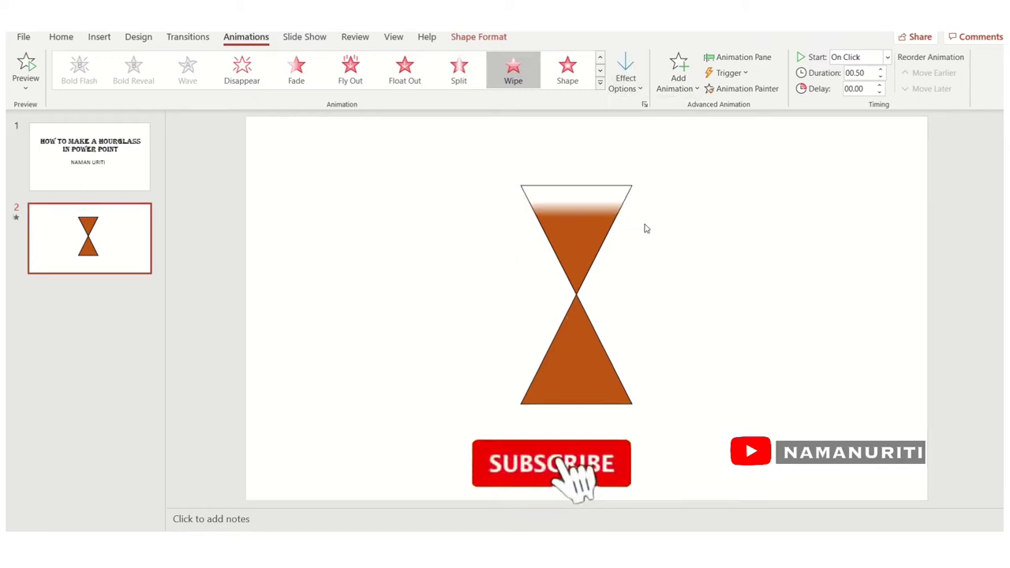
double_click(874, 73)
key("BackSpace")
type("12")
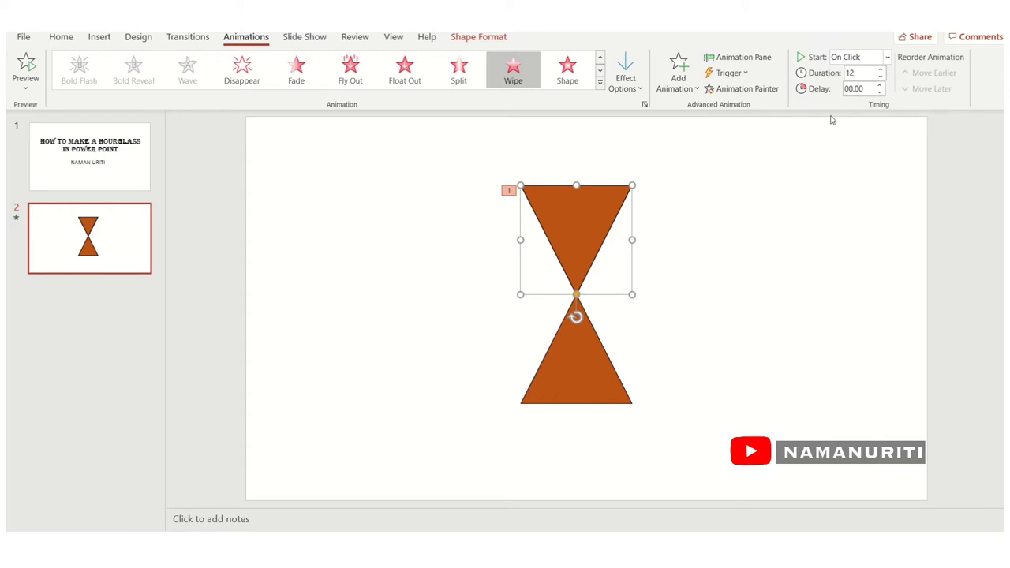
left_click(746, 178)
- Select the bottom orange triangle and add a Wipe entrance effect via More Entrance Effects
left_click(594, 236)
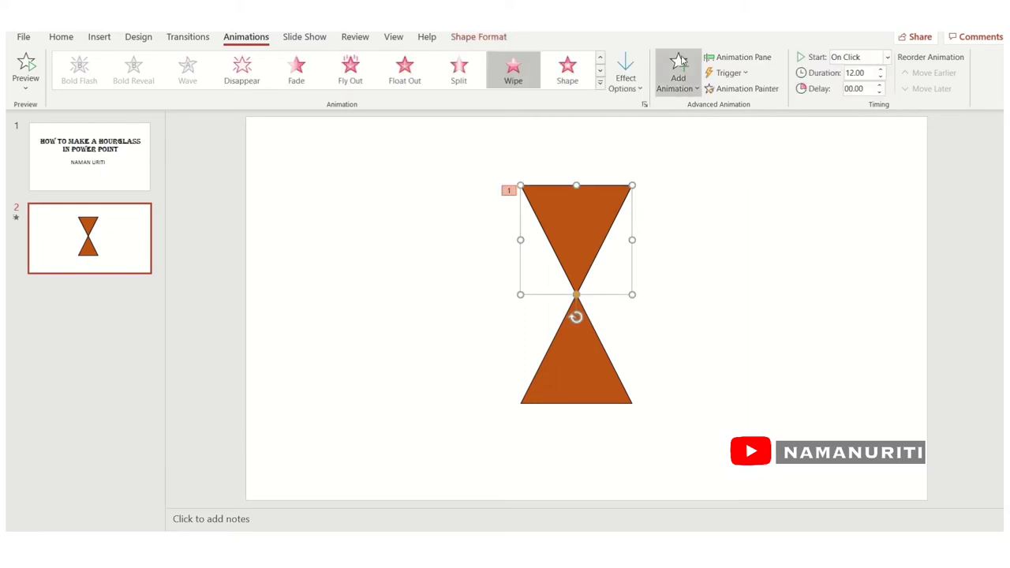
left_click(558, 347)
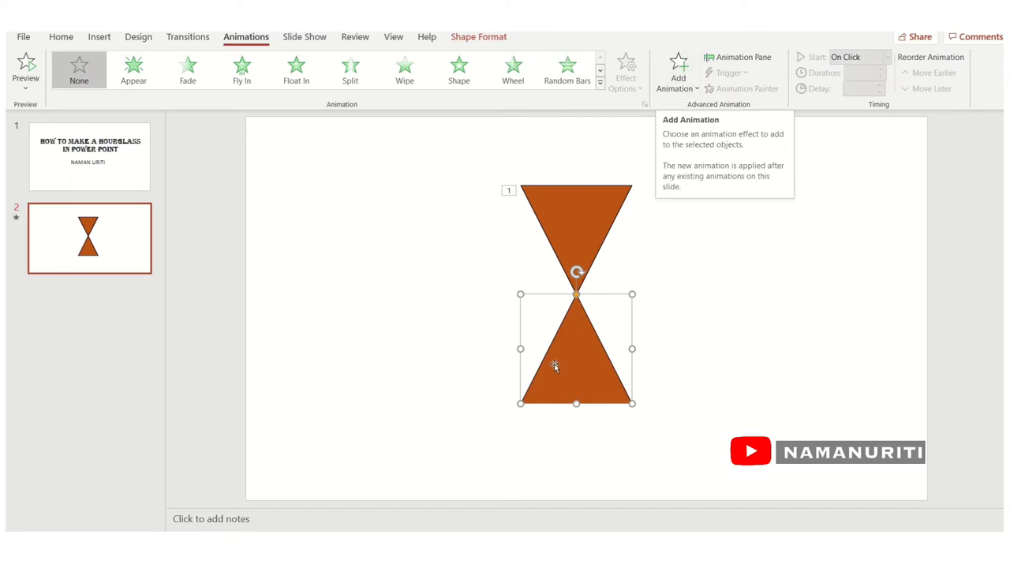
mouse_move(556, 365)
left_mouse_down()
mouse_move(576, 372)
mouse_move(554, 365)
left_mouse_up()
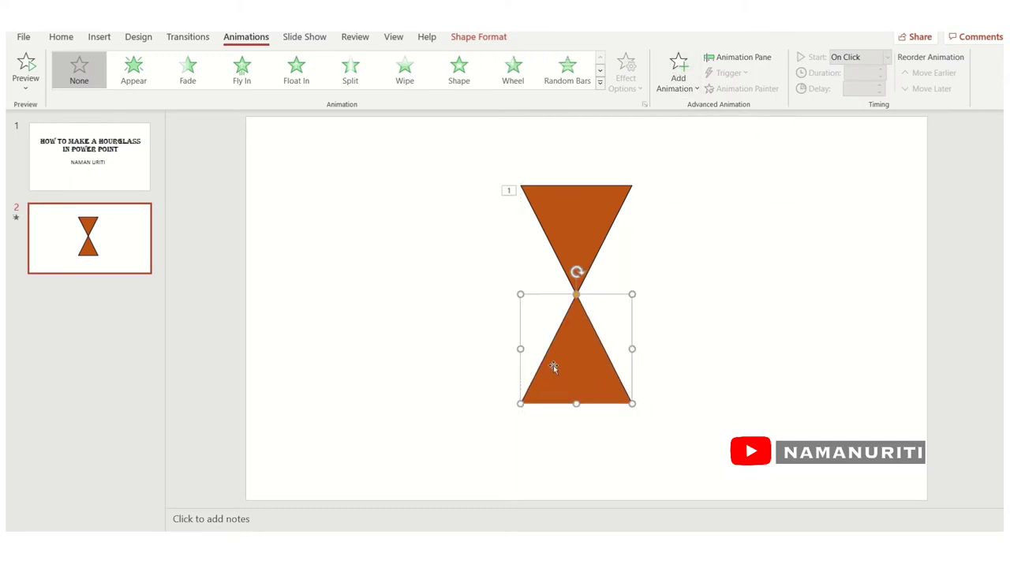
left_click(678, 75)
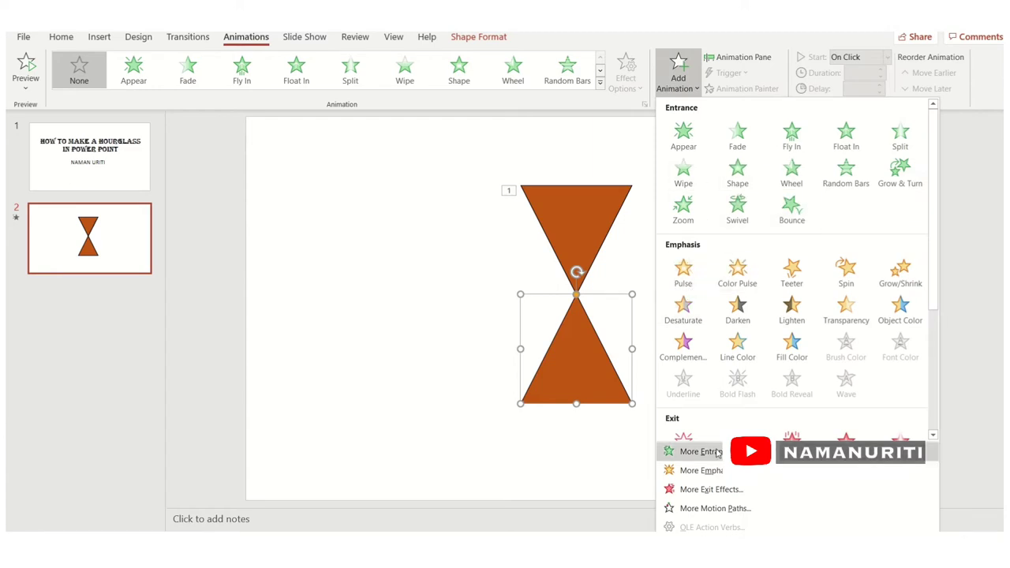
left_click(717, 457)
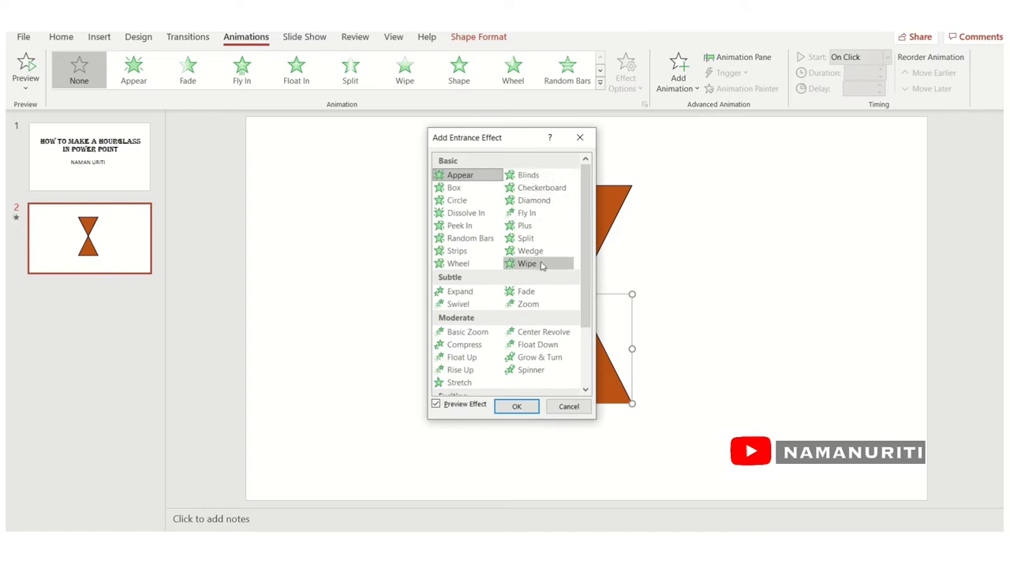
left_click(541, 264)
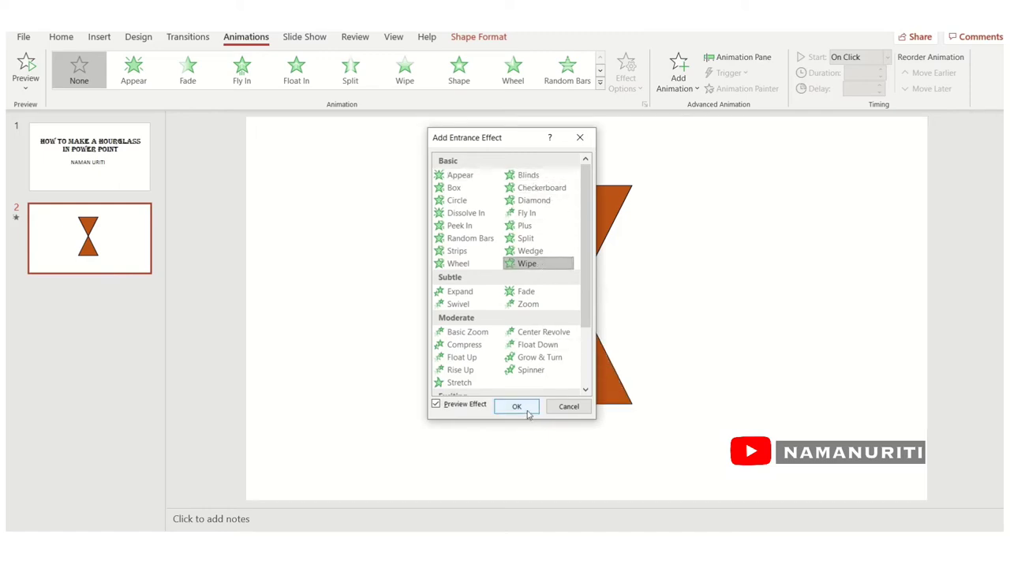
left_click(523, 408)
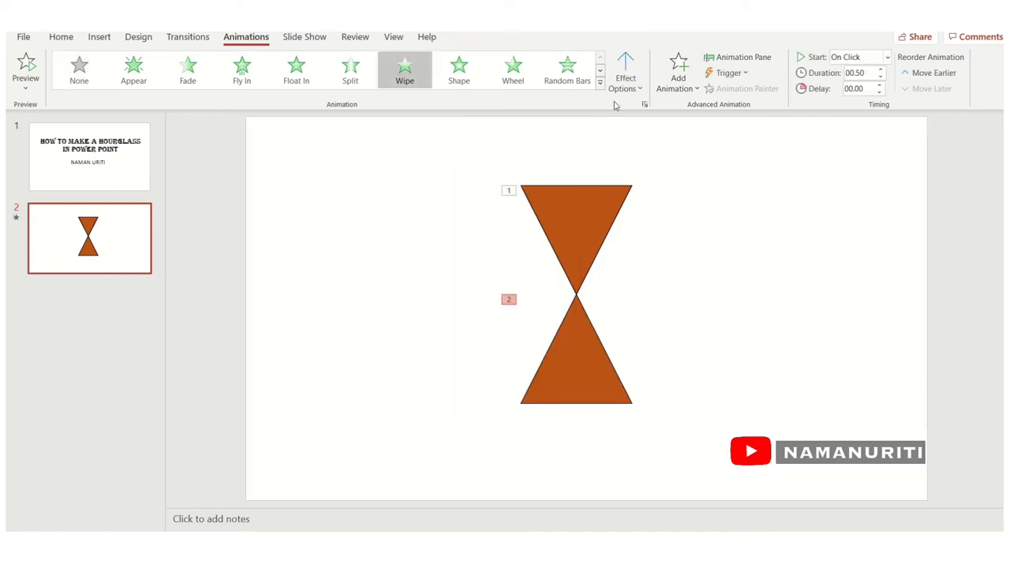
- Set the bottom triangle's Wipe duration to 12 seconds and drag that triangle out to the right
left_click(864, 75)
key("BackSpace")
type("12")
key("Return")
left_click_drag(563, 380, 673, 353)
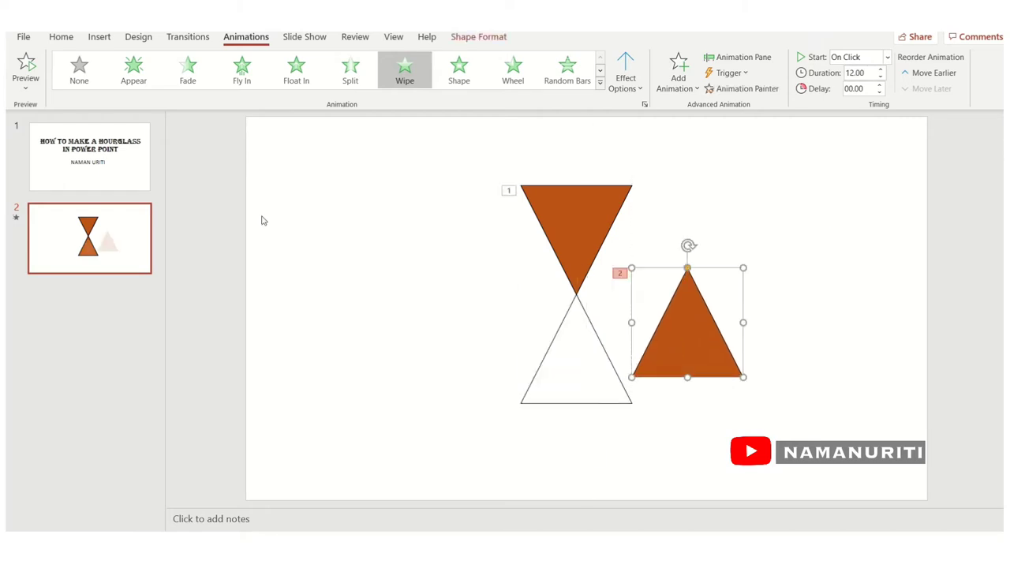
- Draw a thin 3.25 × 0.52 cm orange rectangle in the hourglass neck as the sand stream
left_click(101, 37)
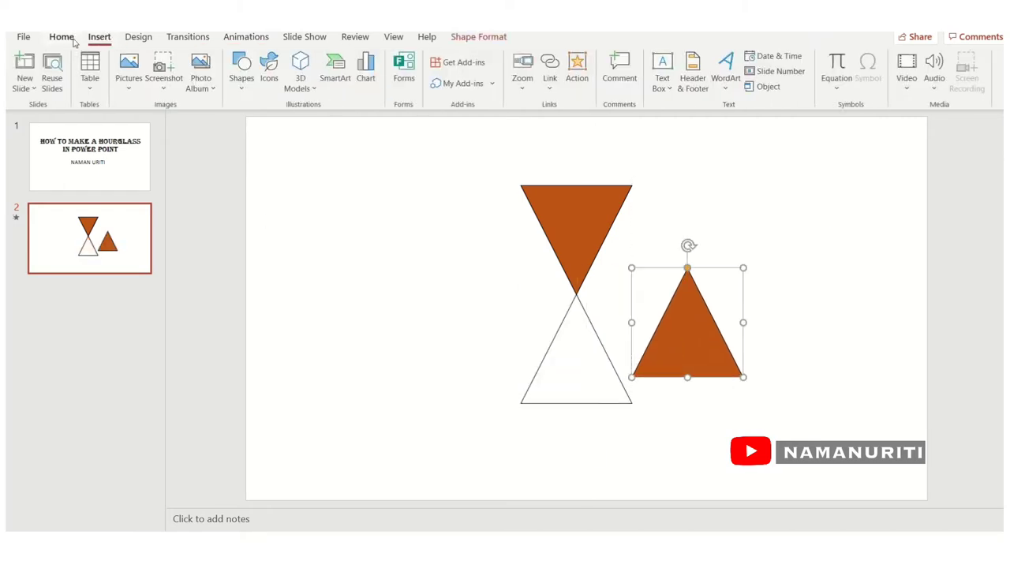
left_click(71, 38)
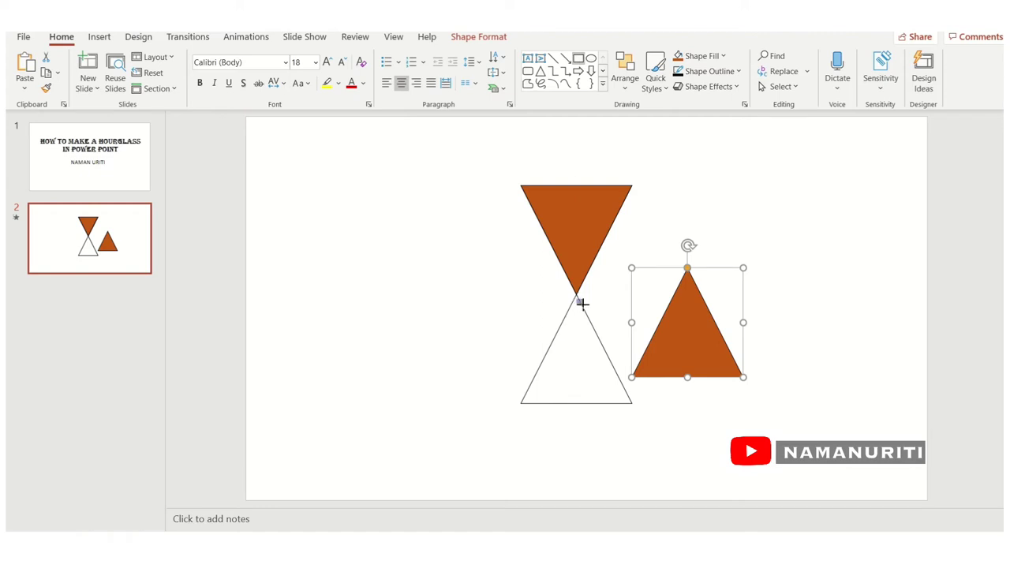
left_click_drag(577, 297, 587, 364)
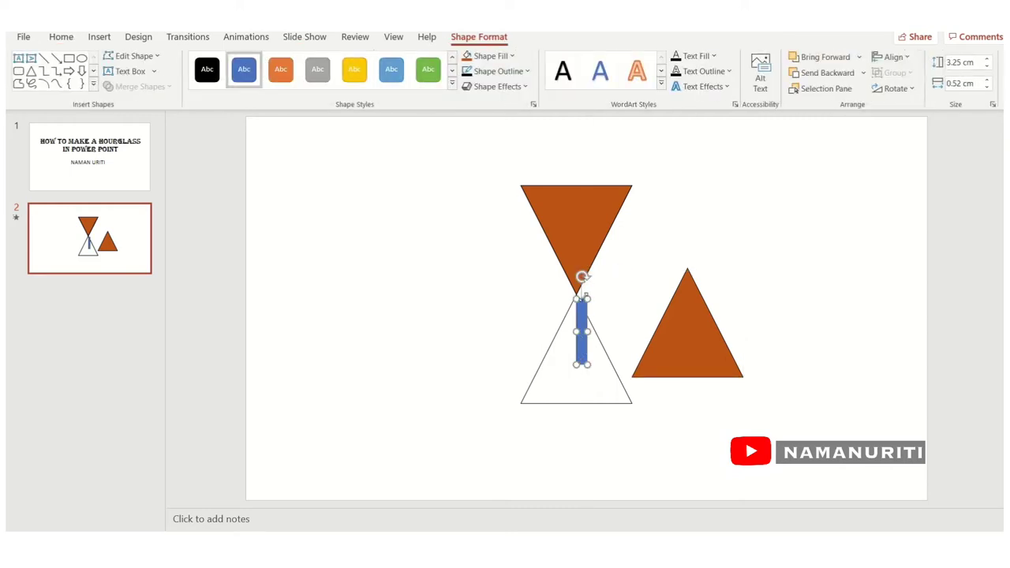
left_click_drag(581, 300, 577, 304)
left_click_drag(577, 306, 577, 304)
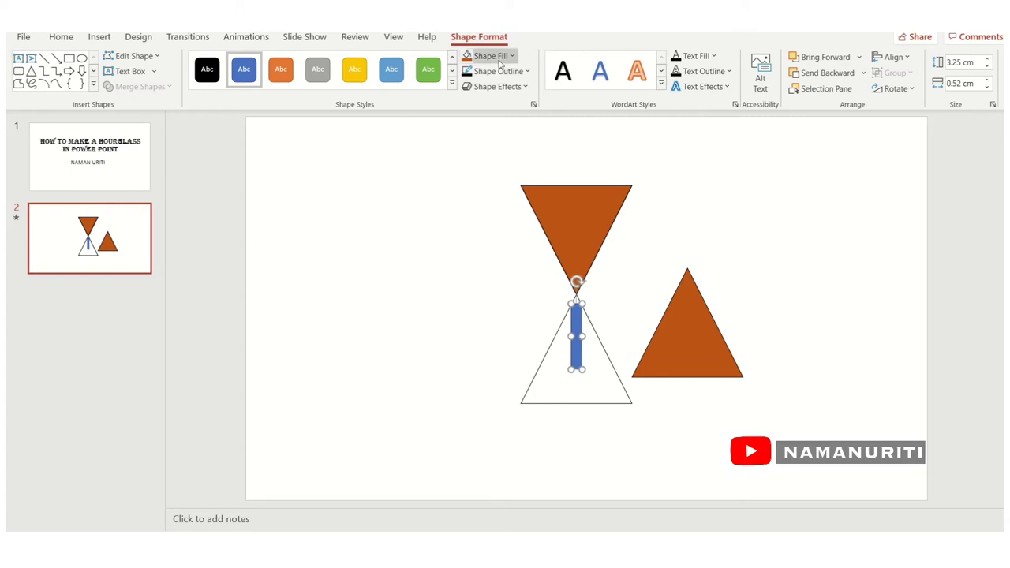
left_click(475, 59)
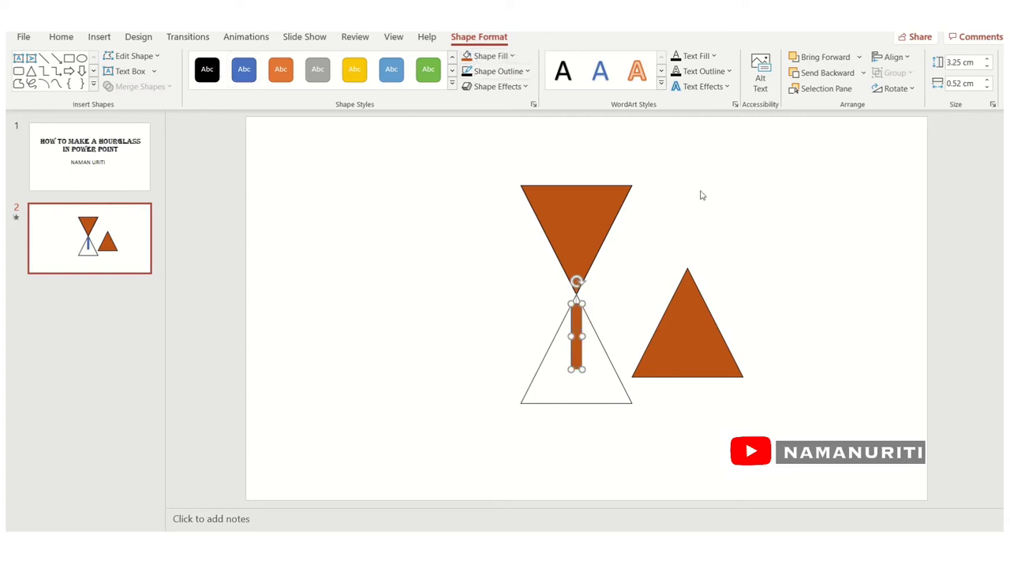
- Select the sand-stream rectangle and bring up the Animations settings
left_click(678, 321)
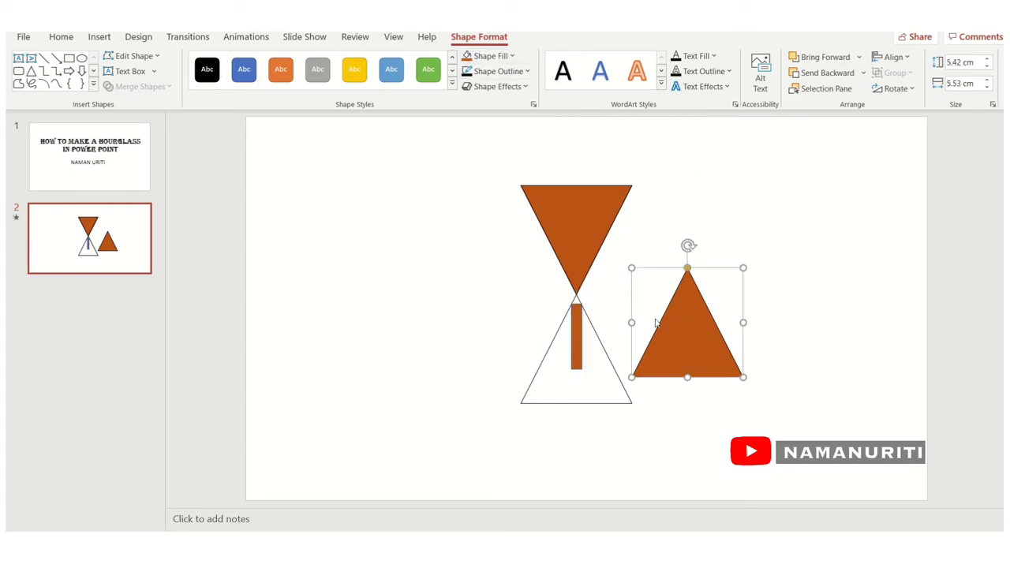
left_click(575, 349)
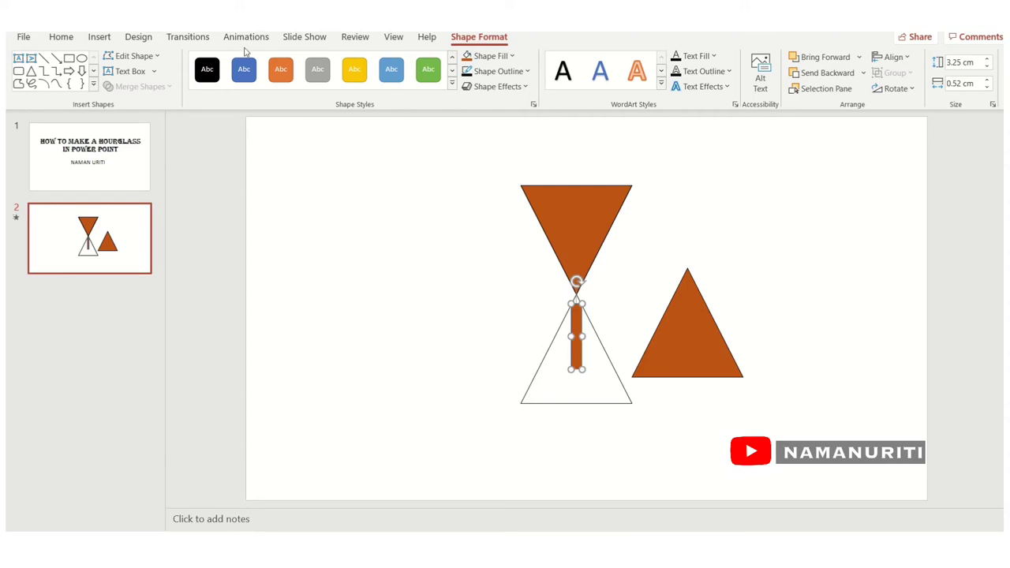
left_click(244, 40)
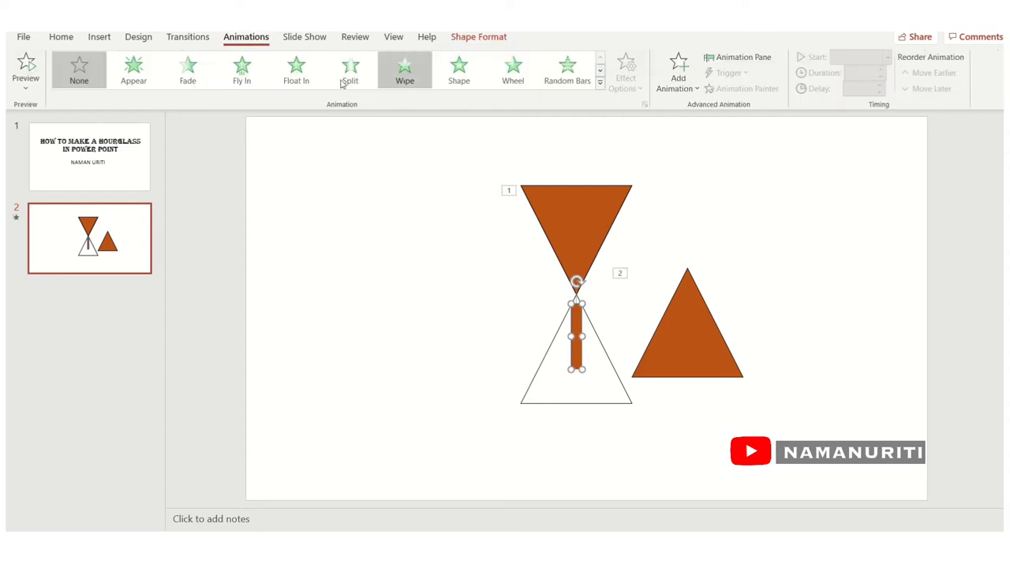
- Give the neck bar a 2-second From Top Wipe, then move the right triangle over the lower outline
left_click(404, 71)
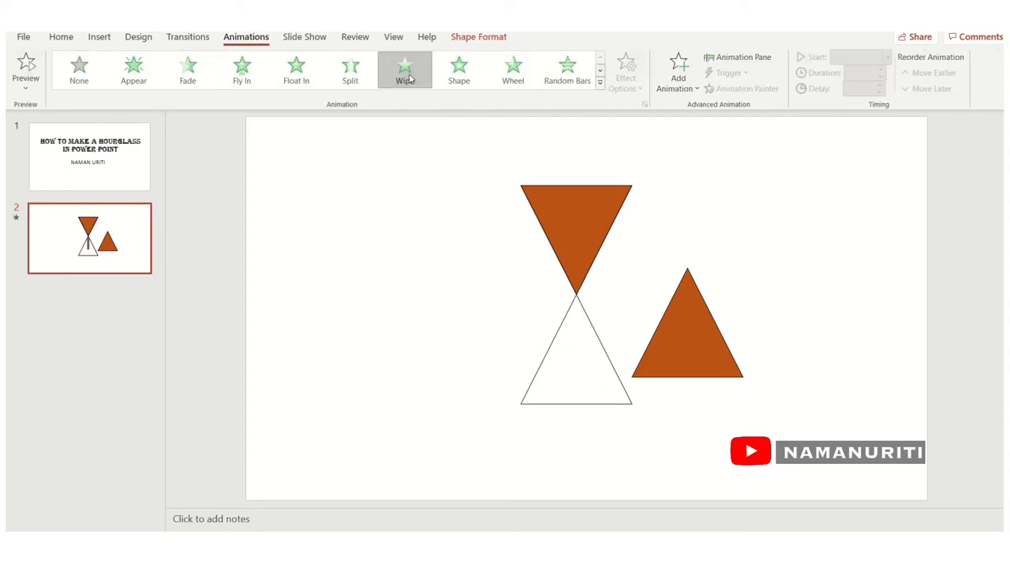
left_click(641, 76)
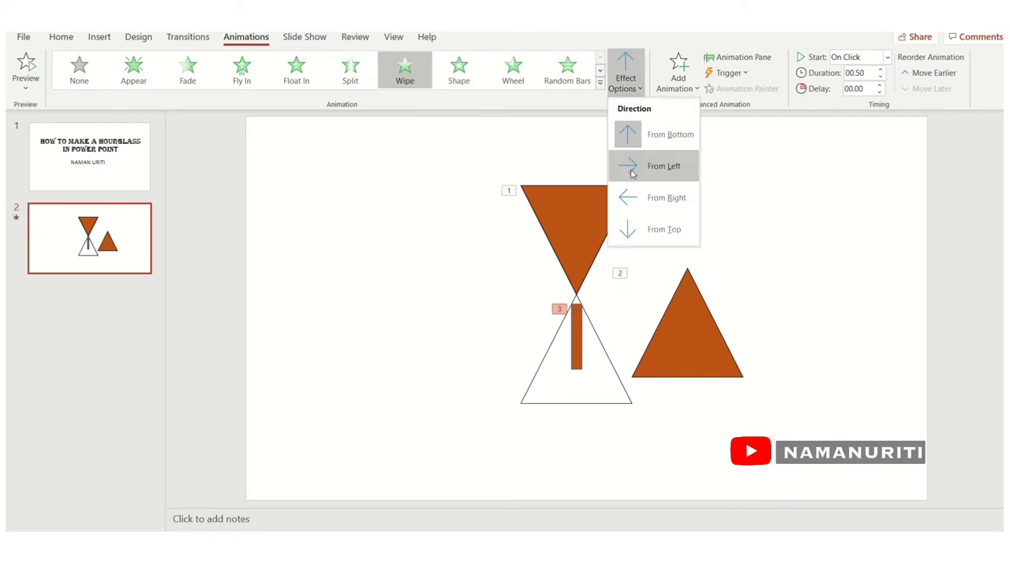
left_click(667, 235)
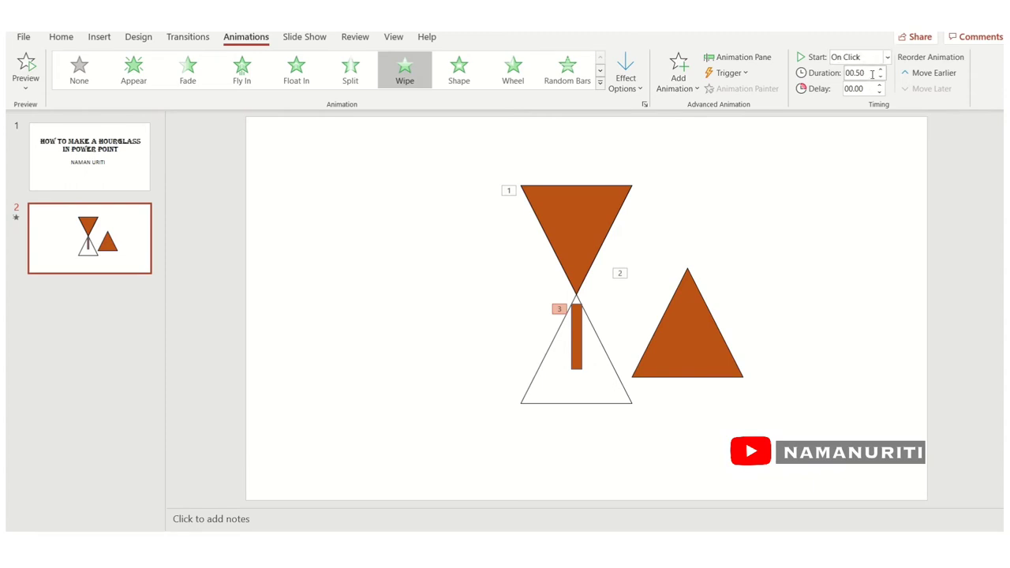
left_click(872, 72)
key("BackSpace")
key("Return")
left_click_drag(686, 325, 577, 352)
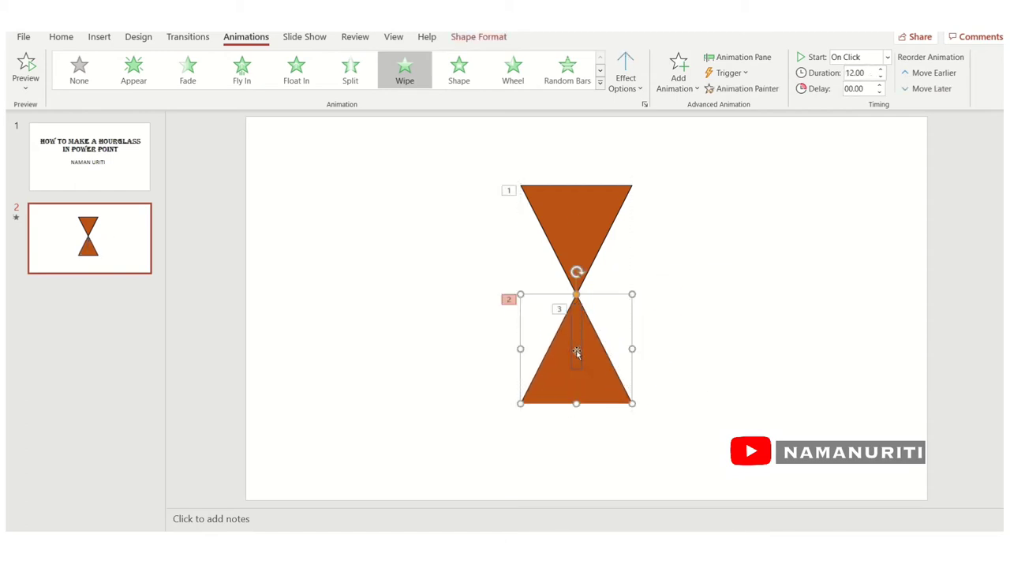
- Position the lower triangle over its outline and send the sand-stream rectangle behind the triangles
left_click(577, 352)
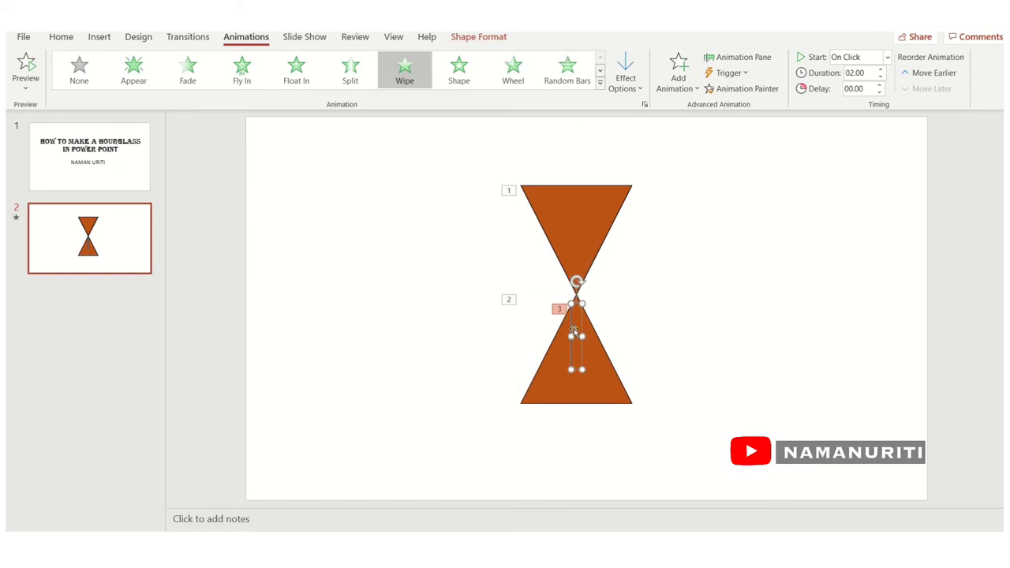
right_click(574, 329)
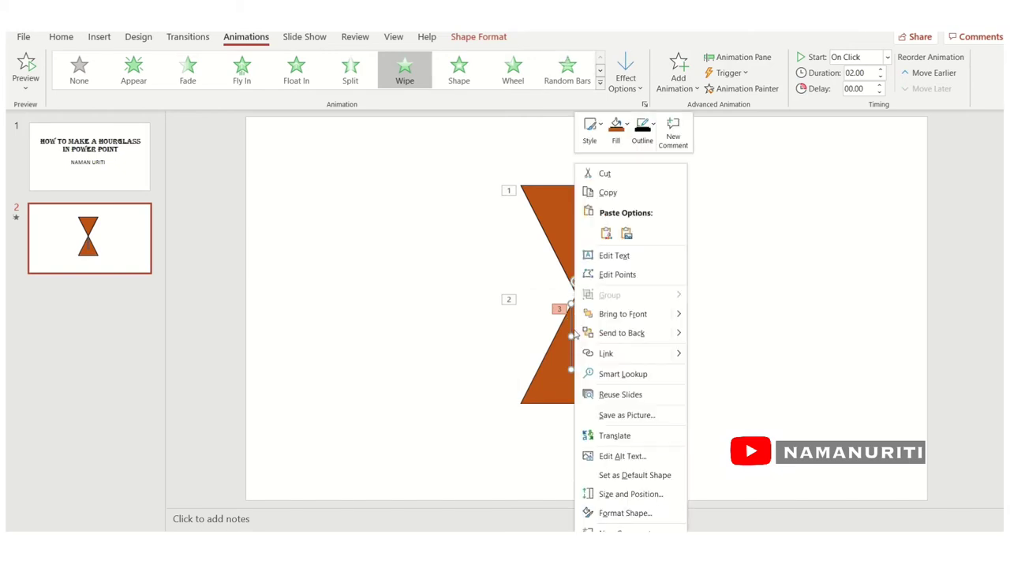
left_click(624, 341)
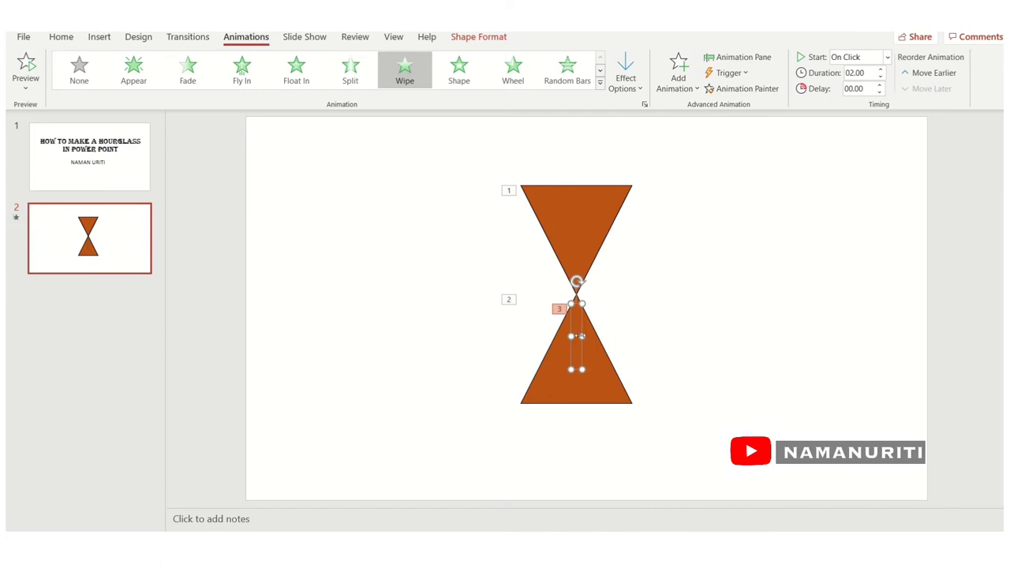
left_click(580, 324)
left_click(699, 357)
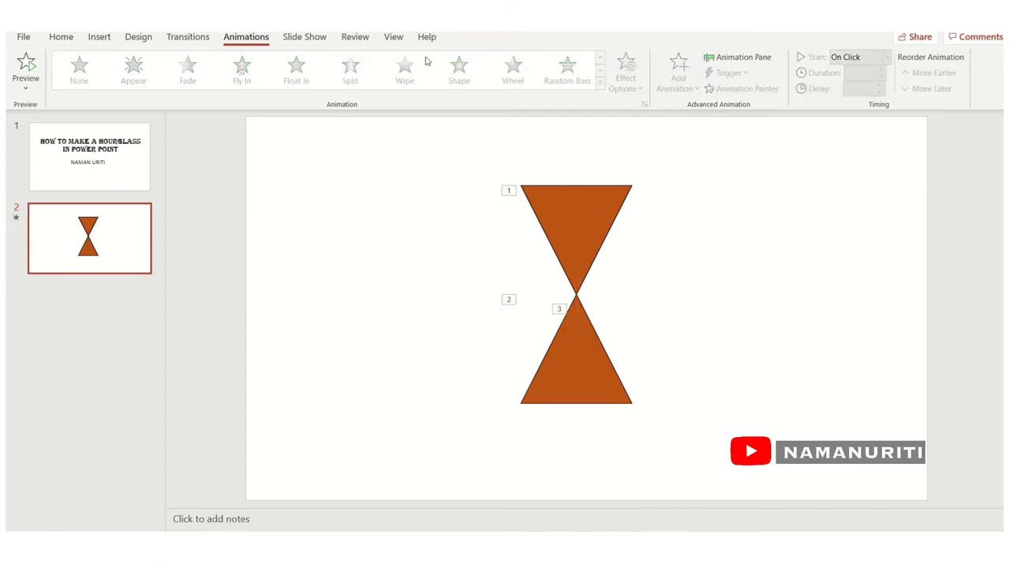
- In the Animation Pane, set the lower triangle's Wipe entrance to start With Previous
left_click(738, 58)
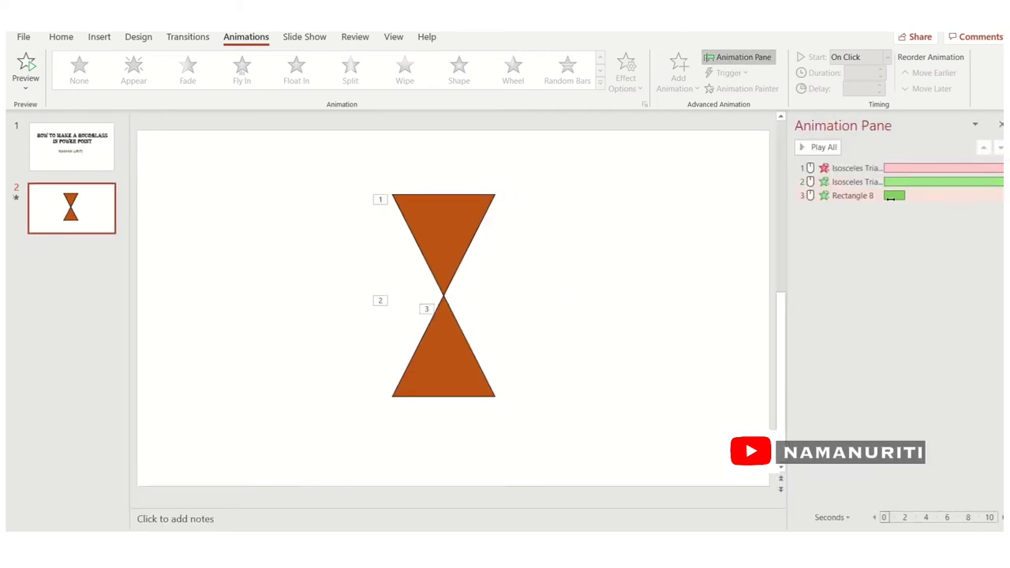
left_click(892, 197)
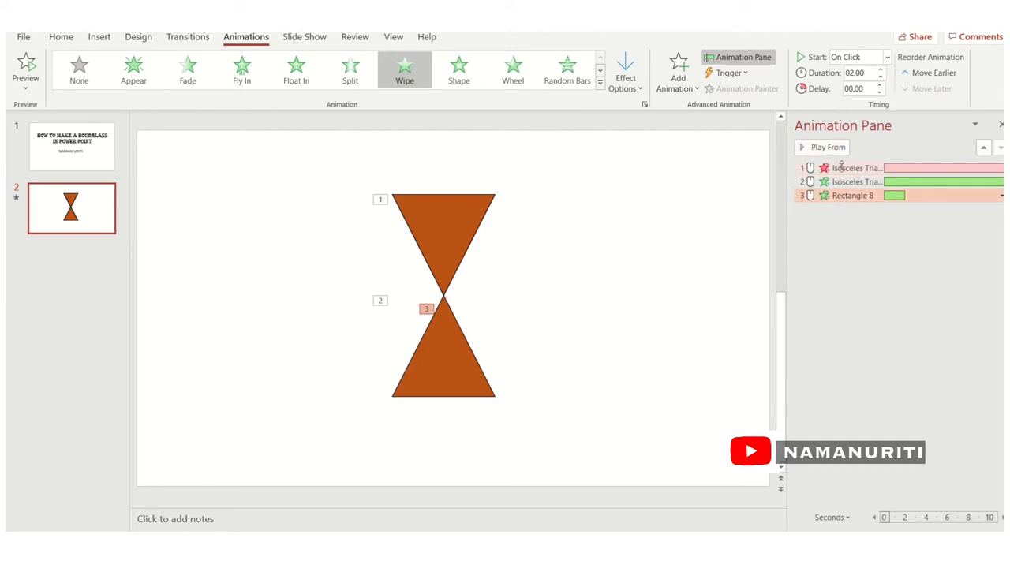
left_click(841, 169)
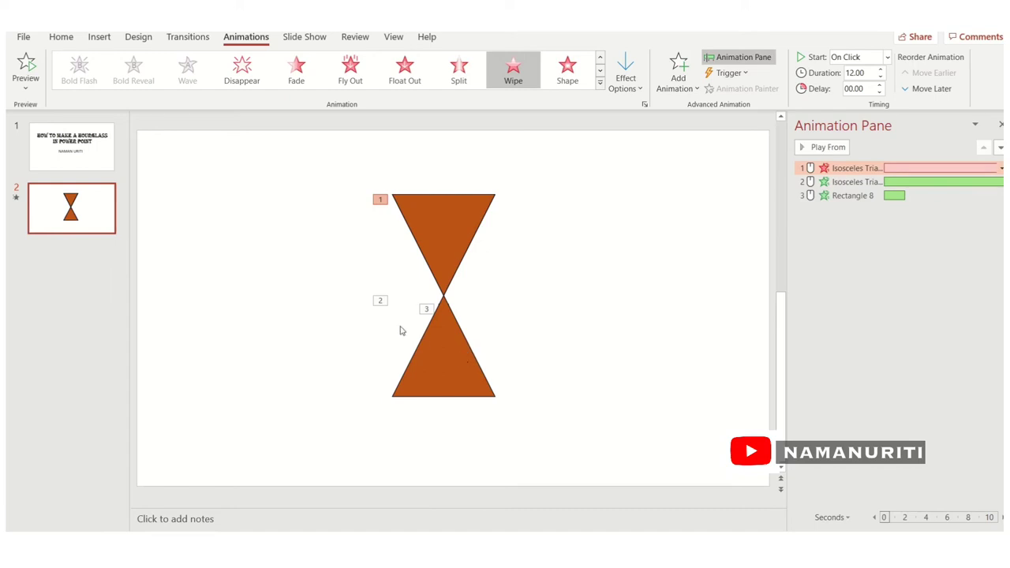
left_click(380, 302)
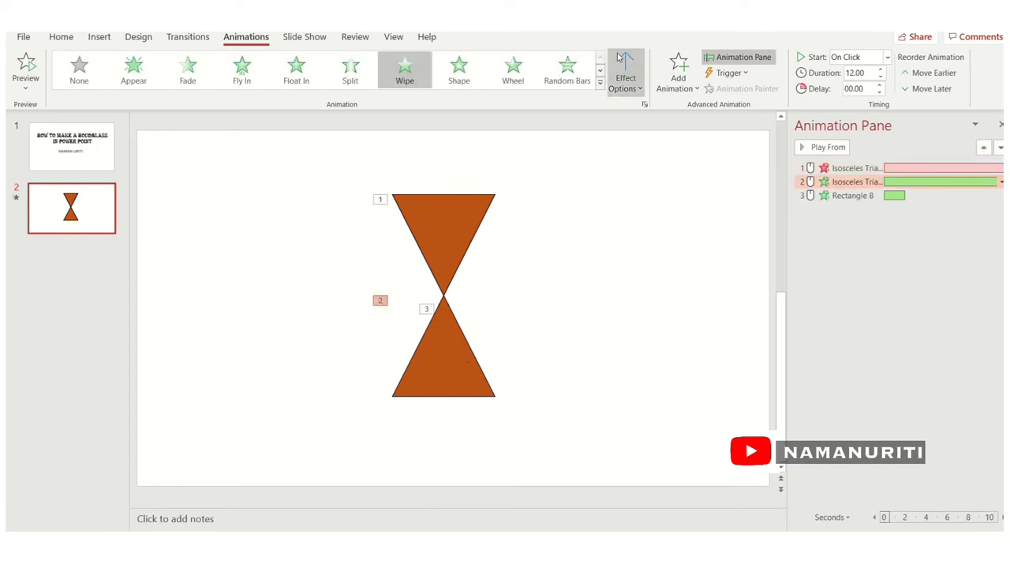
left_click(856, 56)
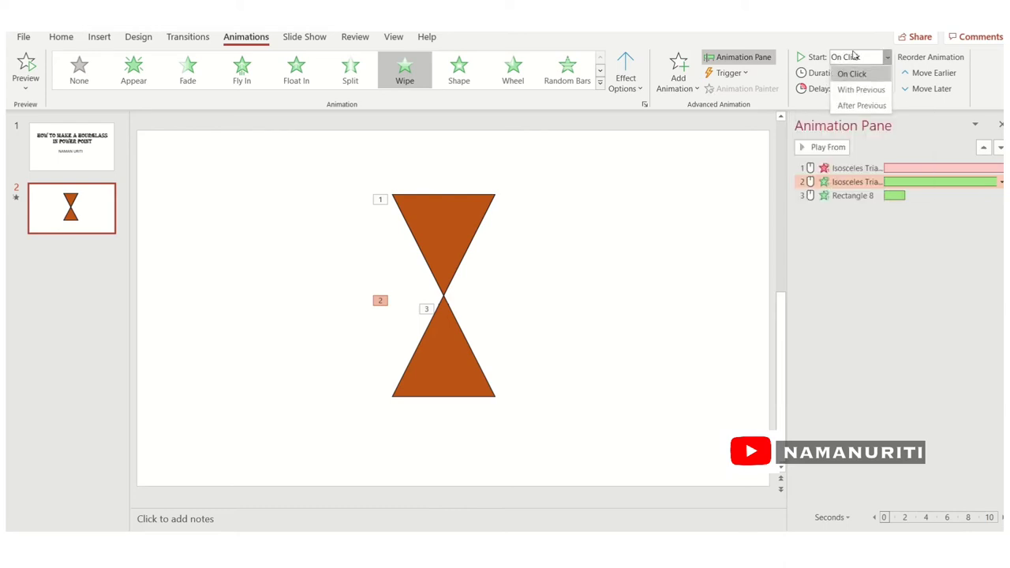
left_click(861, 89)
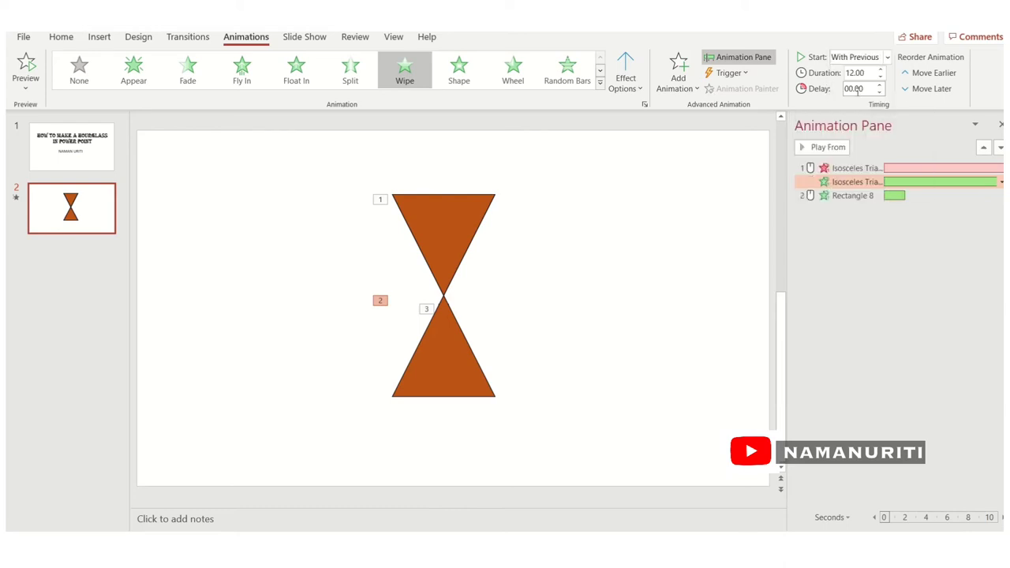
left_click(427, 311)
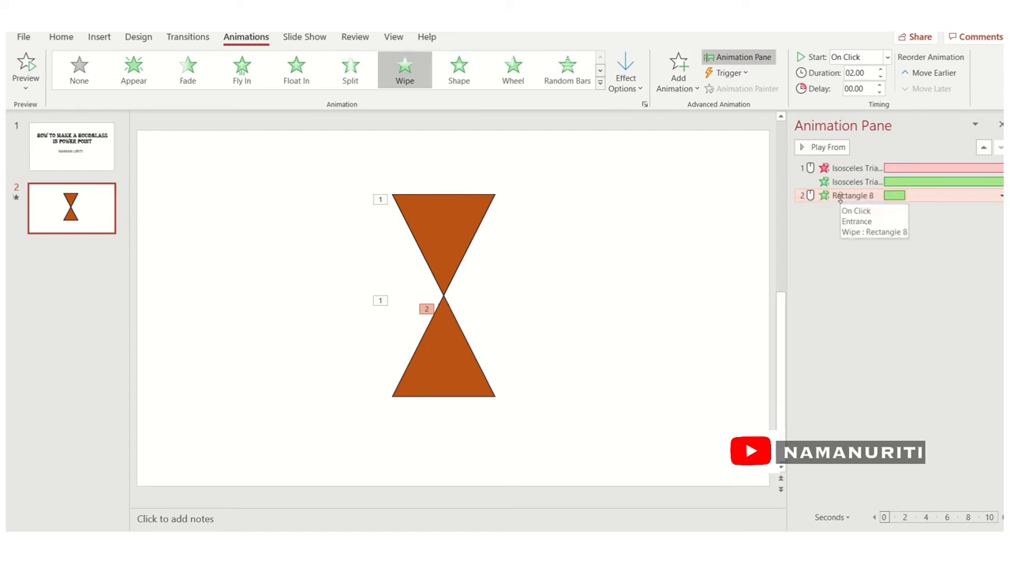
- Move the Rectangle 8 animation to the top and set the top triangle's exit to With Previous
left_click_drag(839, 199, 846, 202)
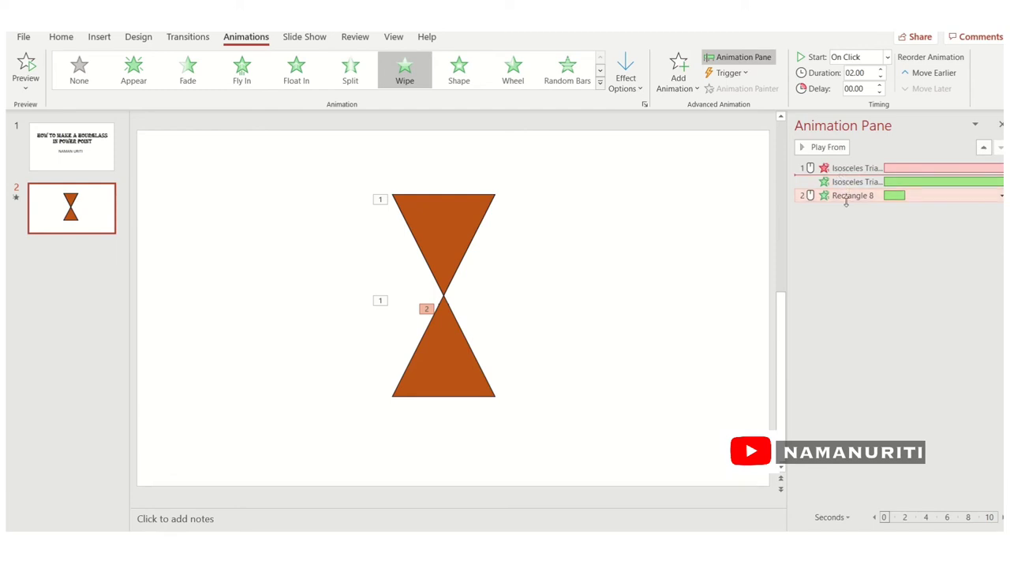
left_click_drag(846, 202, 846, 162)
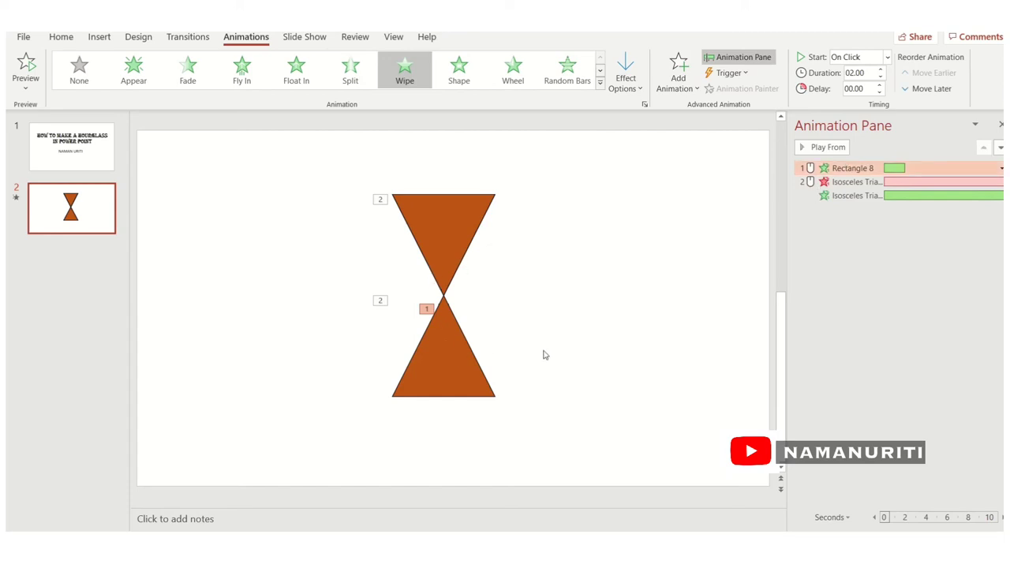
left_click(450, 280)
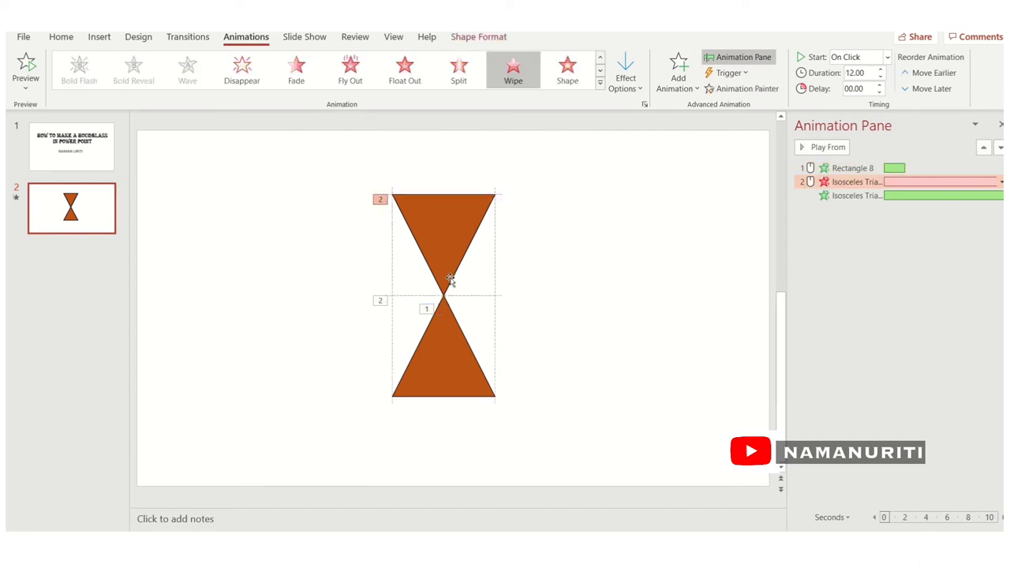
left_click(874, 59)
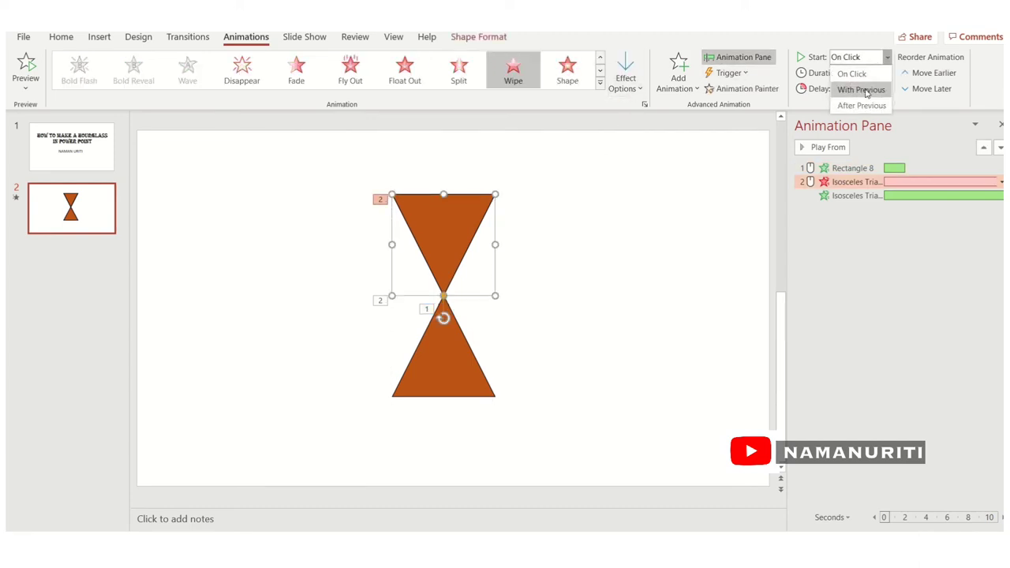
left_click(862, 90)
left_click(677, 250)
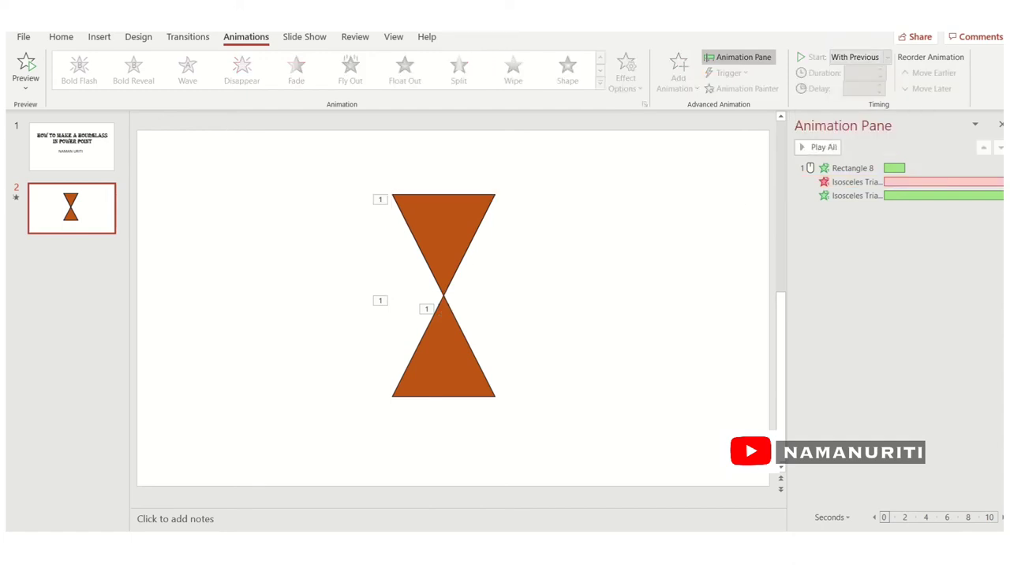
- Start the slideshow from the first slide and advance to the hourglass slide
key("F5")
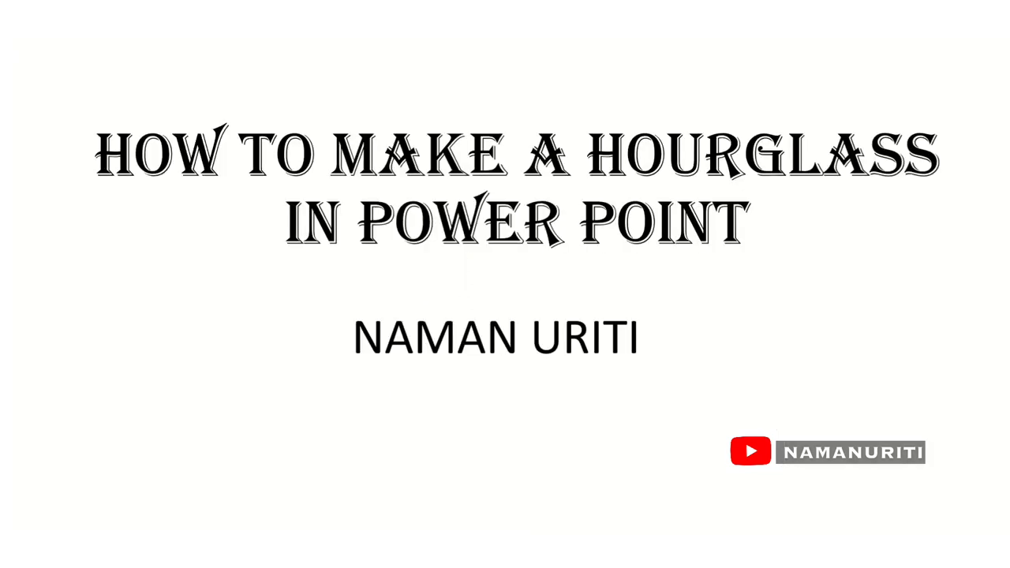
key("Right")
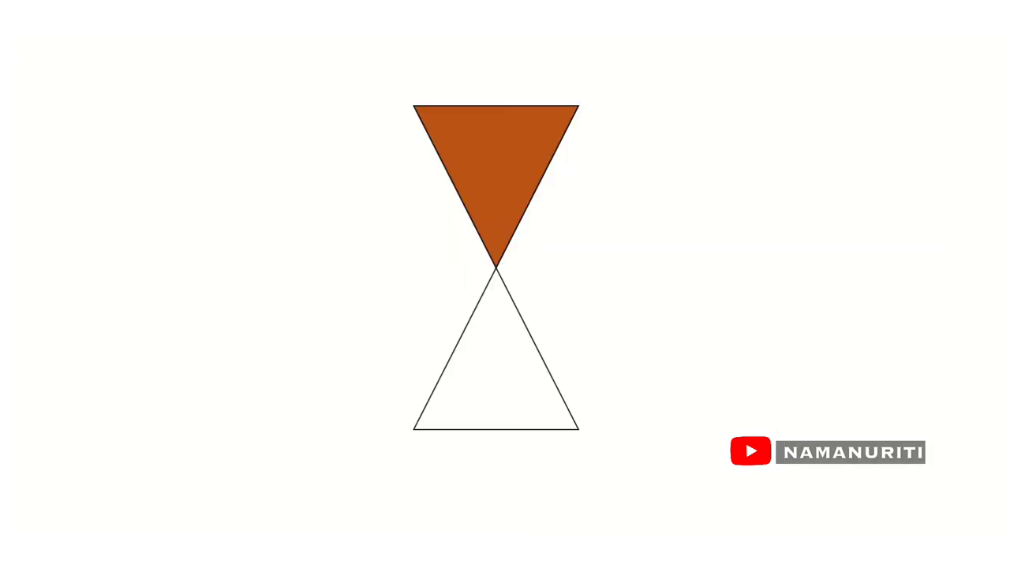